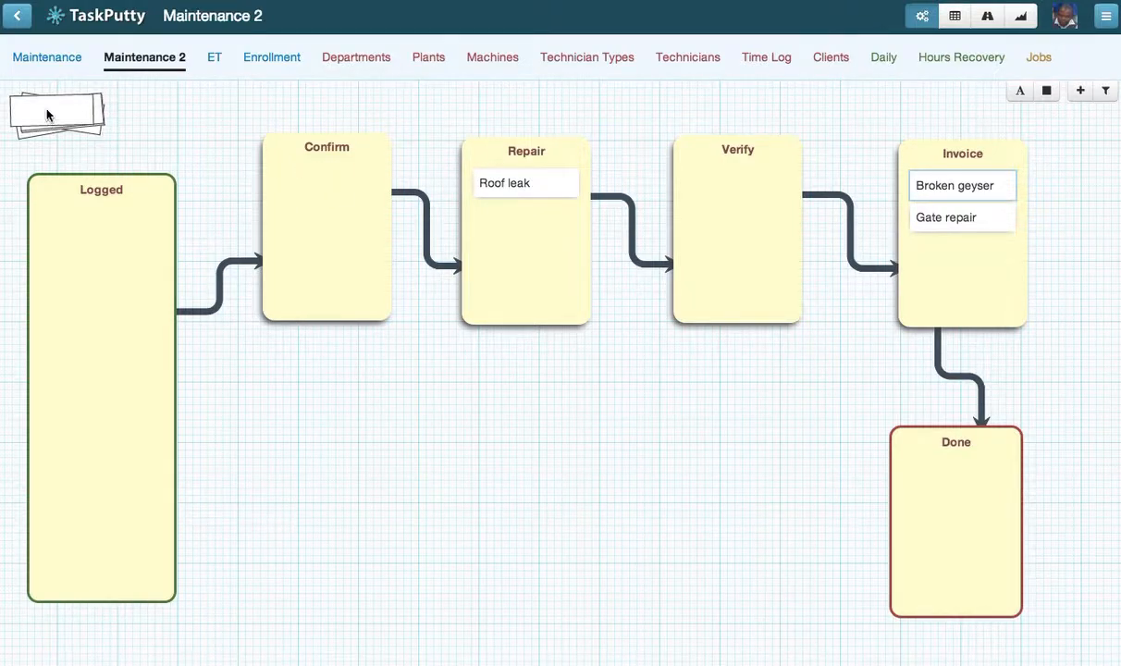
Step: Add a new item named "Birds in roof" to the Logged bin
{"action": "left_click_drag", "start_coordinate": [53, 114], "coordinate": [100, 219]}
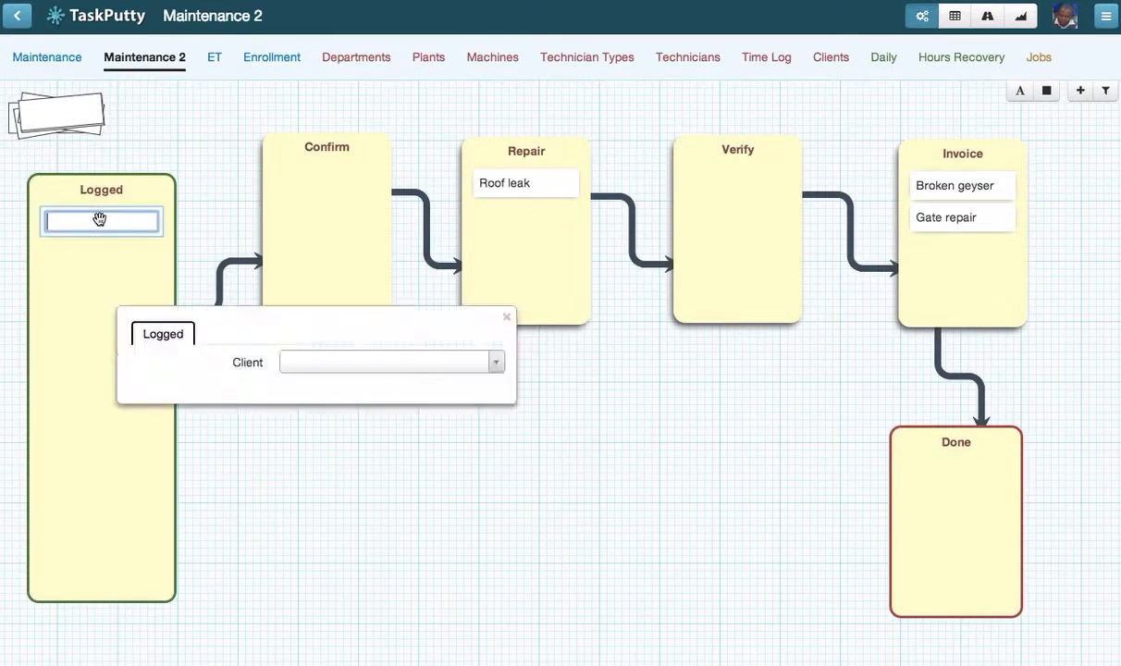
{"action": "type", "text": "Birs"}
{"action": "key", "text": "BackSpace"}
{"action": "type", "text": "ds in roof"}
{"action": "key", "text": "Return"}
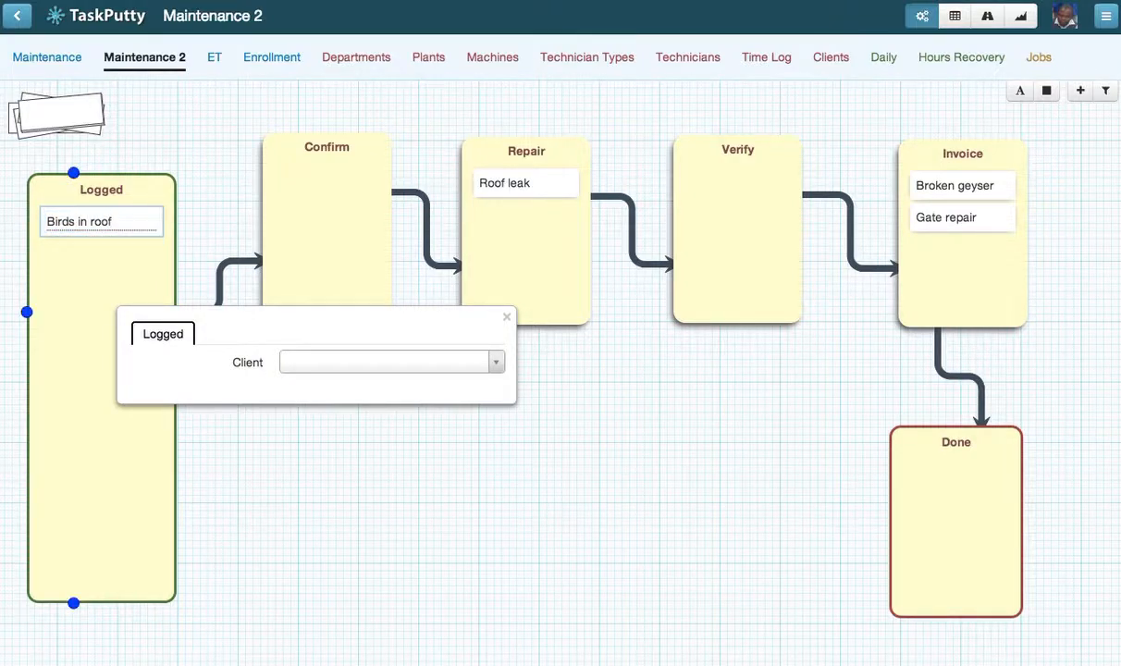
Step: Set the client of the Birds in roof item to Kelvin Close Body Corporate
{"action": "left_click", "coordinate": [164, 169]}
{"action": "left_click", "coordinate": [108, 191]}
{"action": "left_click", "coordinate": [346, 361]}
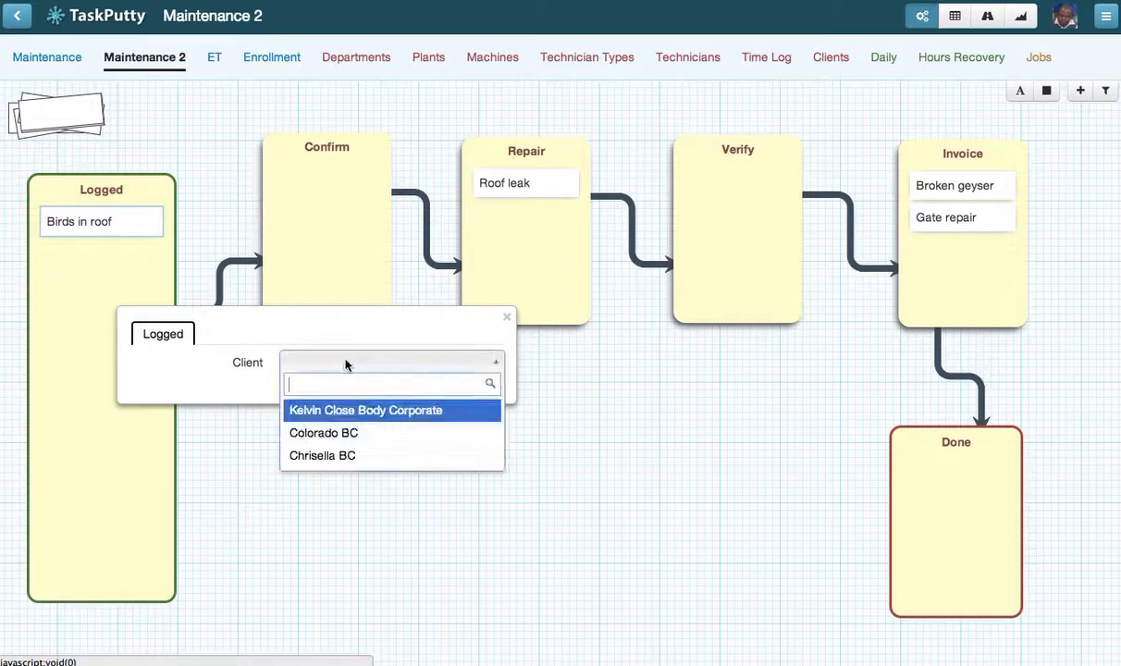
{"action": "left_click", "coordinate": [348, 413]}
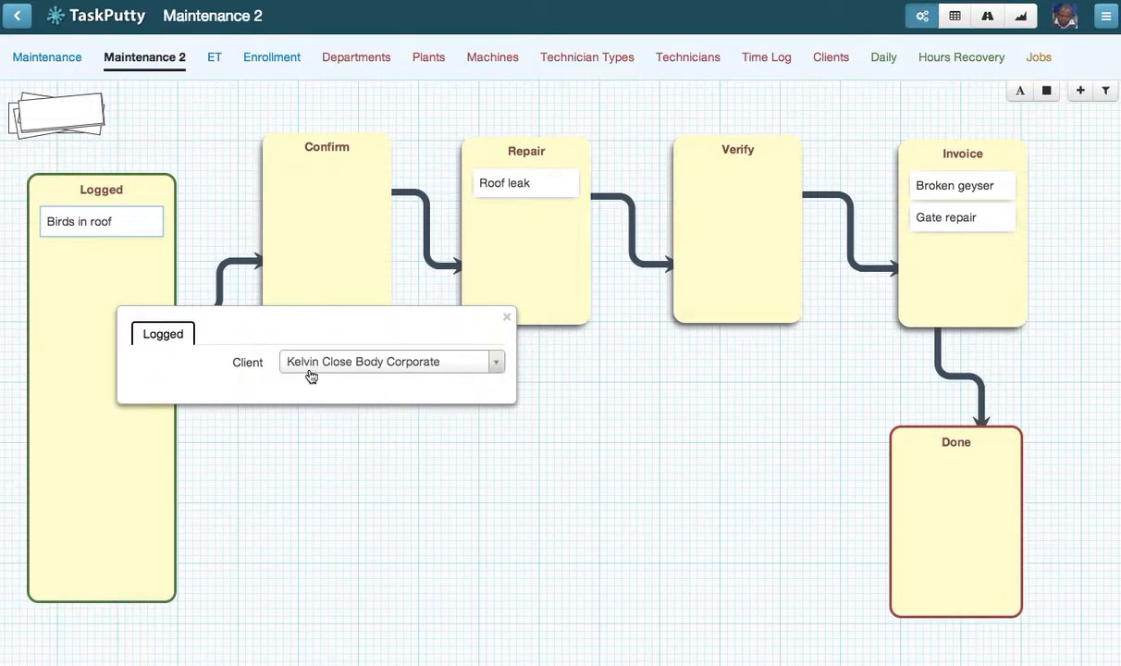
Step: View the Clients table with its FreshBooks IDs, close the item details and return to the Maintenance 2 board
{"action": "left_click", "coordinate": [832, 63]}
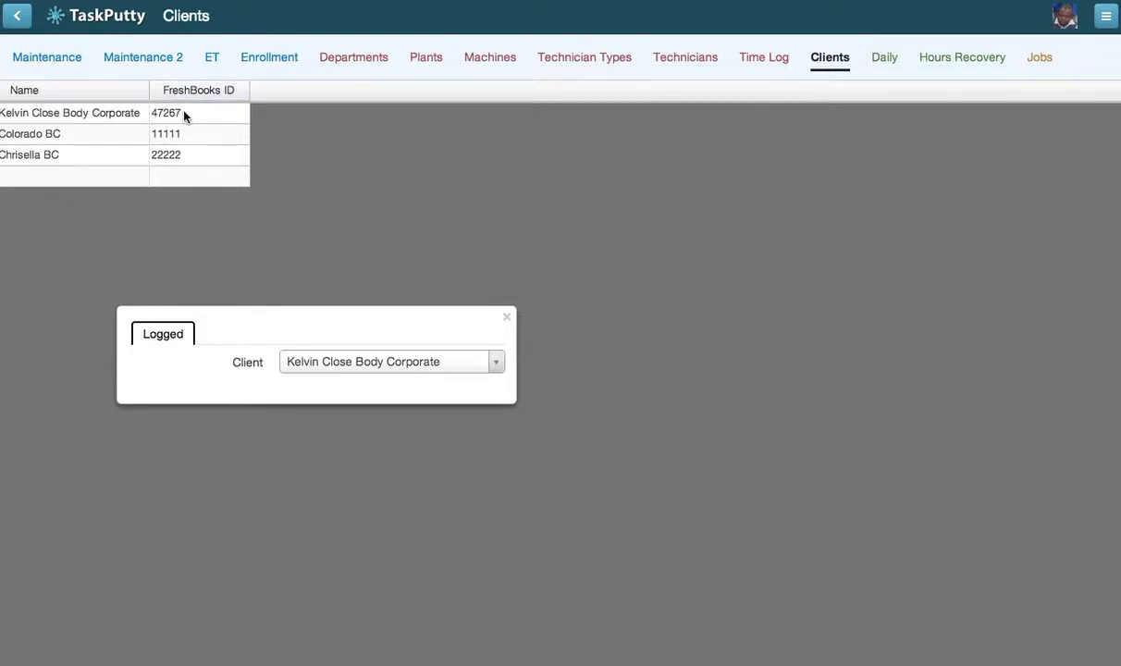
{"action": "left_click", "coordinate": [506, 317]}
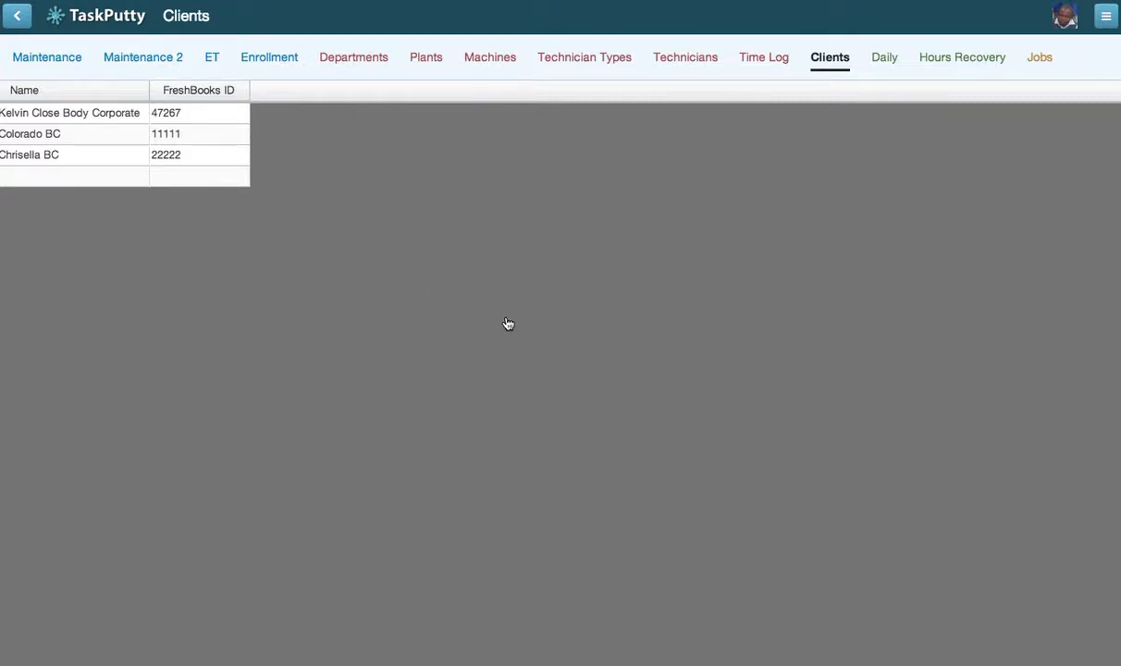
{"action": "left_click", "coordinate": [167, 59]}
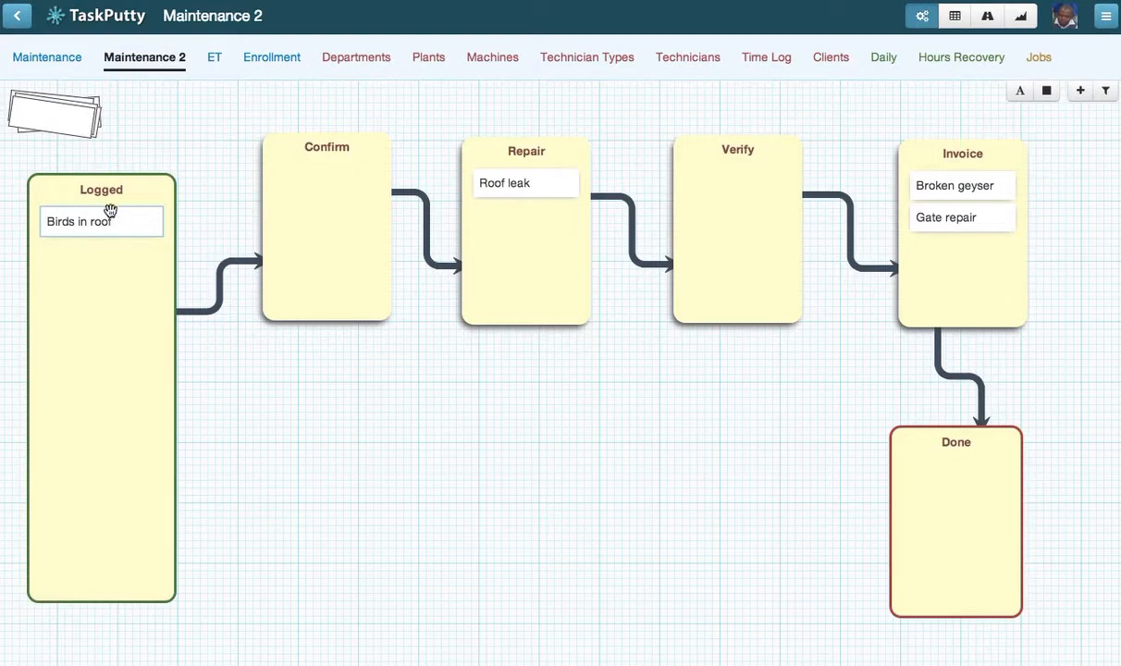
Step: Move the Birds in roof item from Logged to the Repair bin and set its cost to 55
{"action": "left_click", "coordinate": [85, 222]}
{"action": "left_click_drag", "start_coordinate": [101, 224], "coordinate": [528, 180]}
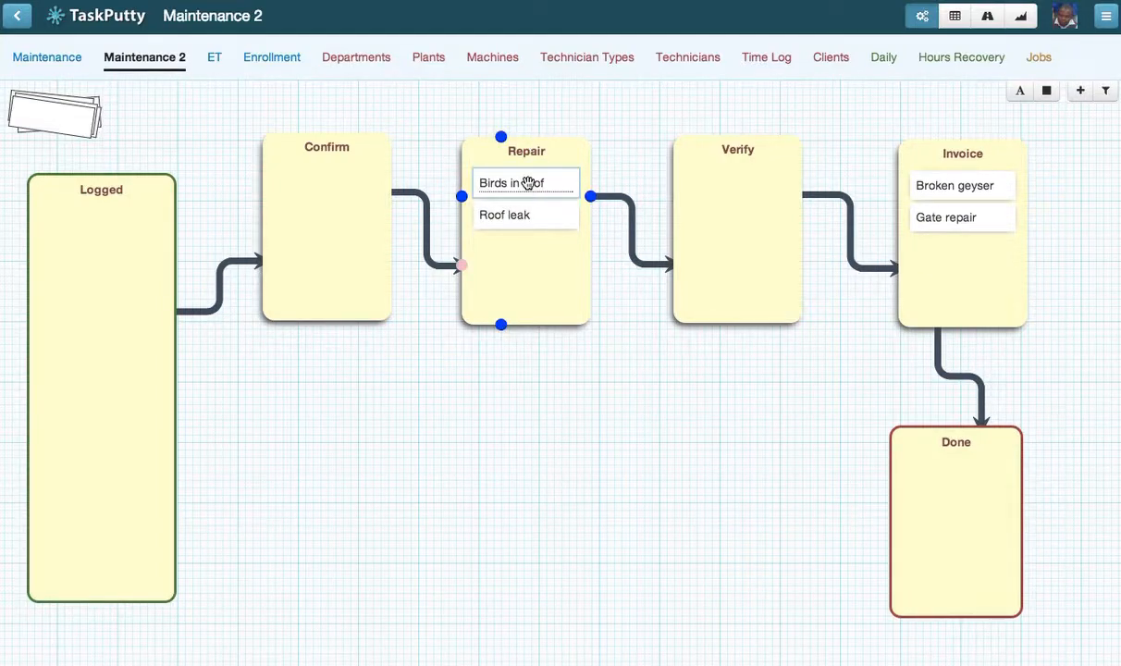
{"action": "left_click", "coordinate": [527, 184]}
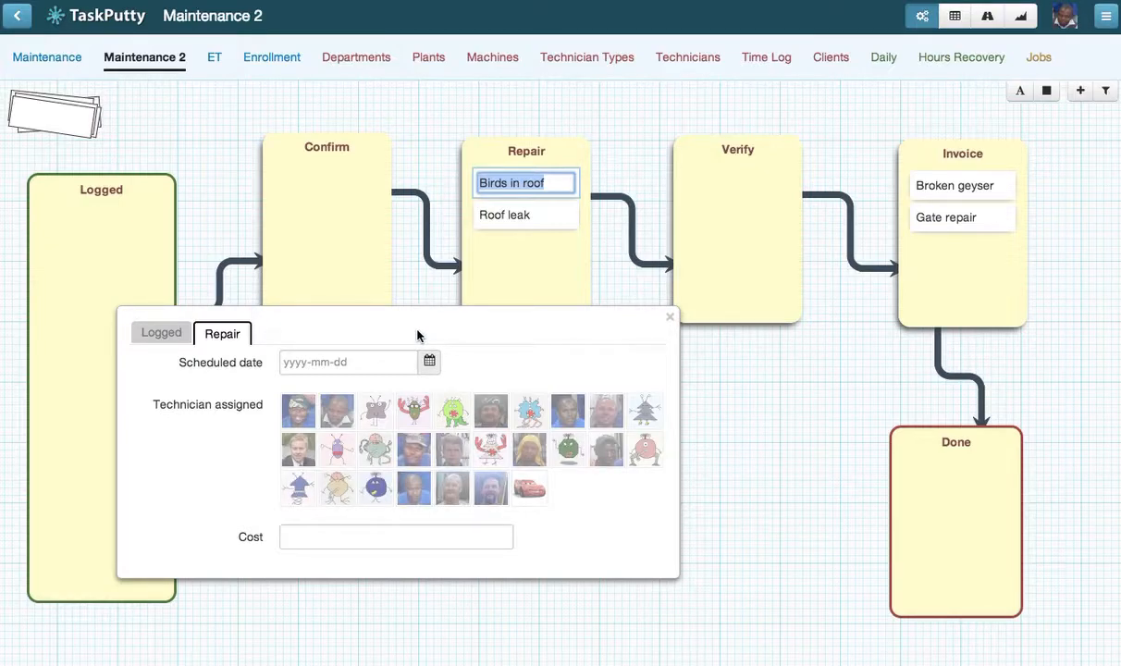
{"action": "left_click", "coordinate": [310, 536]}
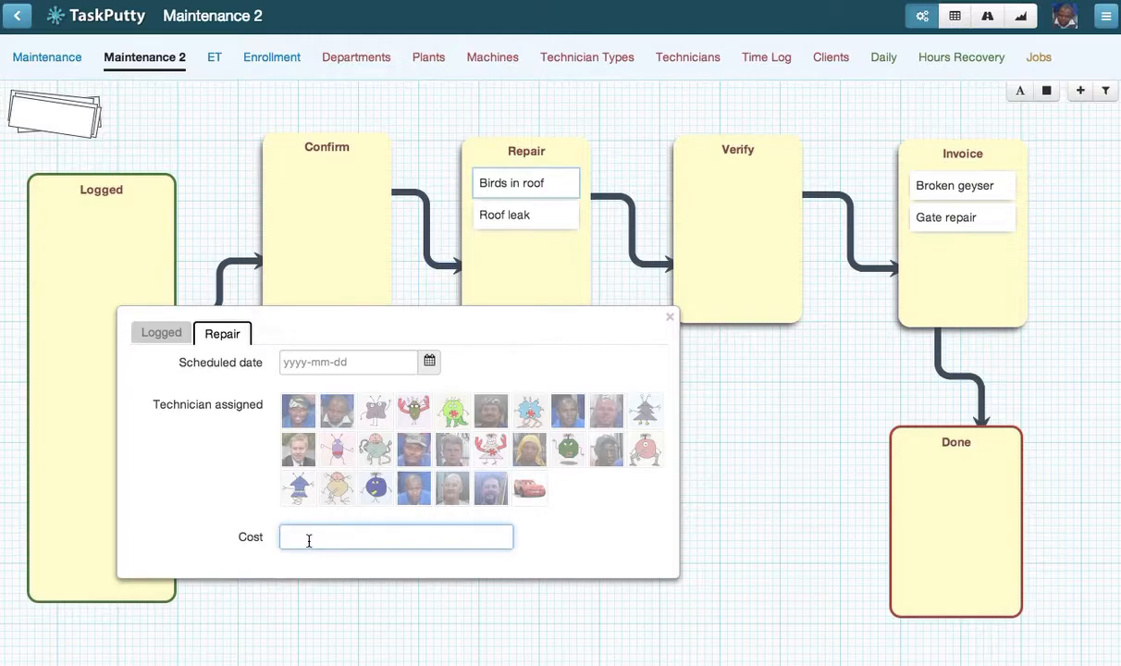
{"action": "type", "text": "55"}
{"action": "left_click", "coordinate": [625, 324]}
{"action": "left_click", "coordinate": [669, 319]}
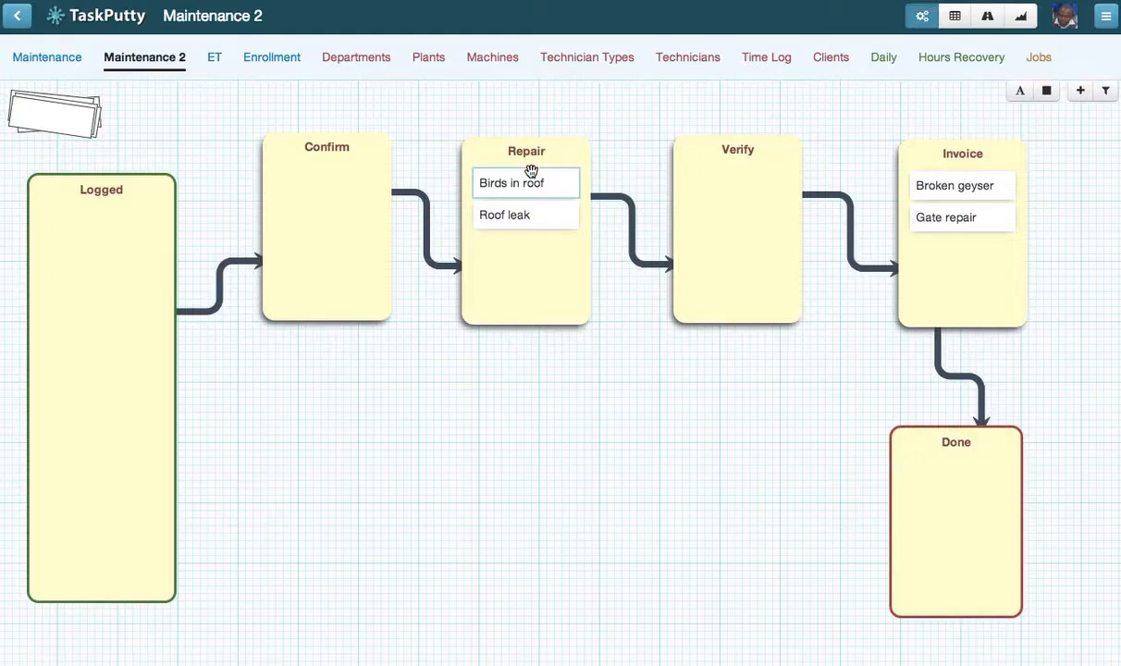
Step: Switch to Zapier and start a new Zap with TaskPutty's New Item as the trigger
{"action": "mouse_move", "coordinate": [530, 176]}
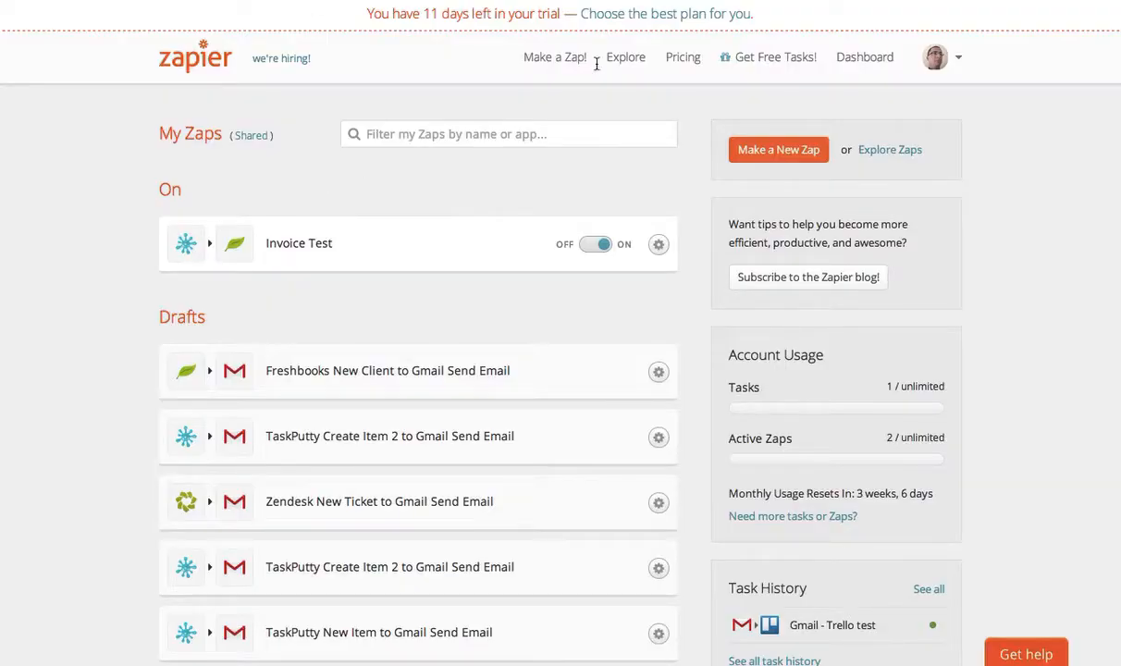
{"action": "left_click", "coordinate": [556, 61]}
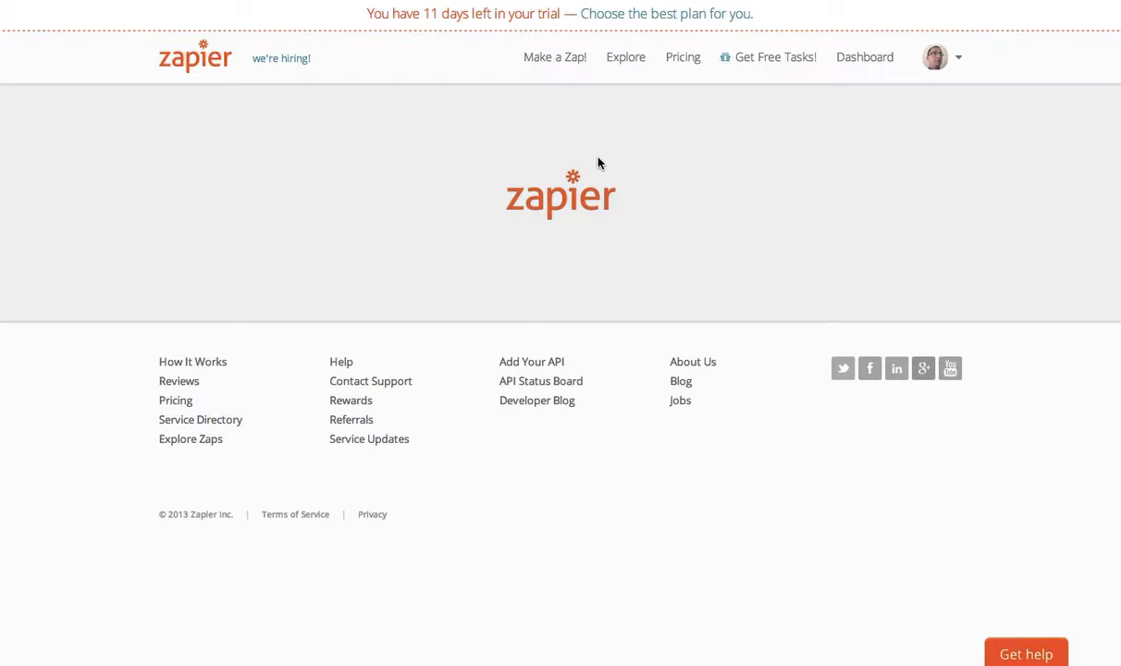
{"action": "left_click", "coordinate": [424, 214]}
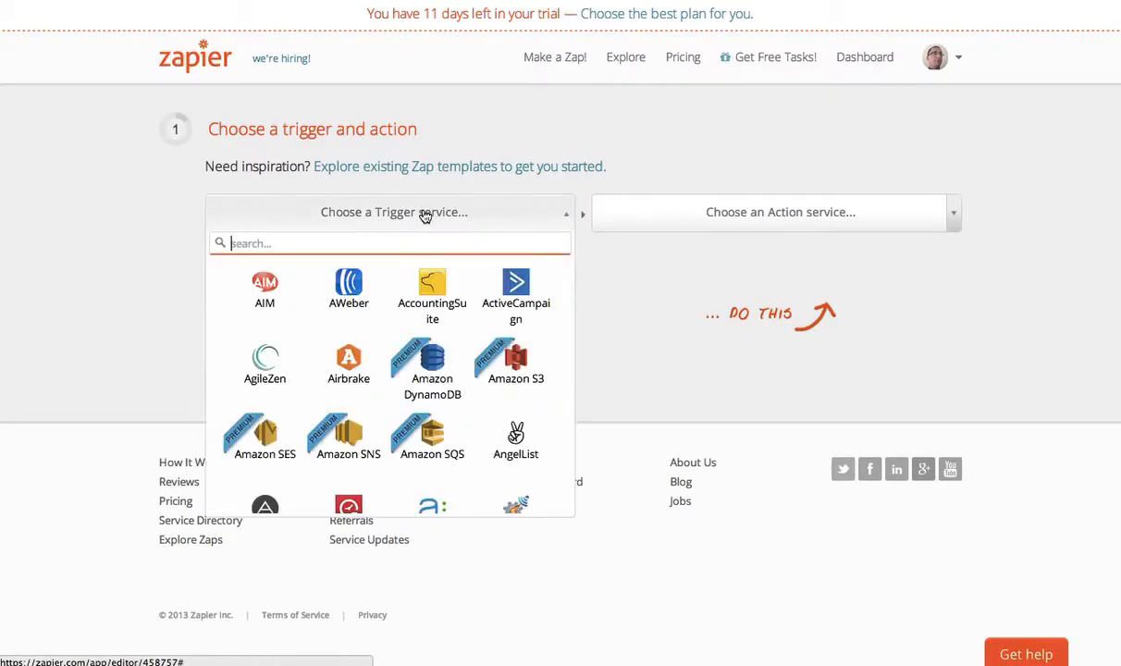
{"action": "type", "text": "task"}
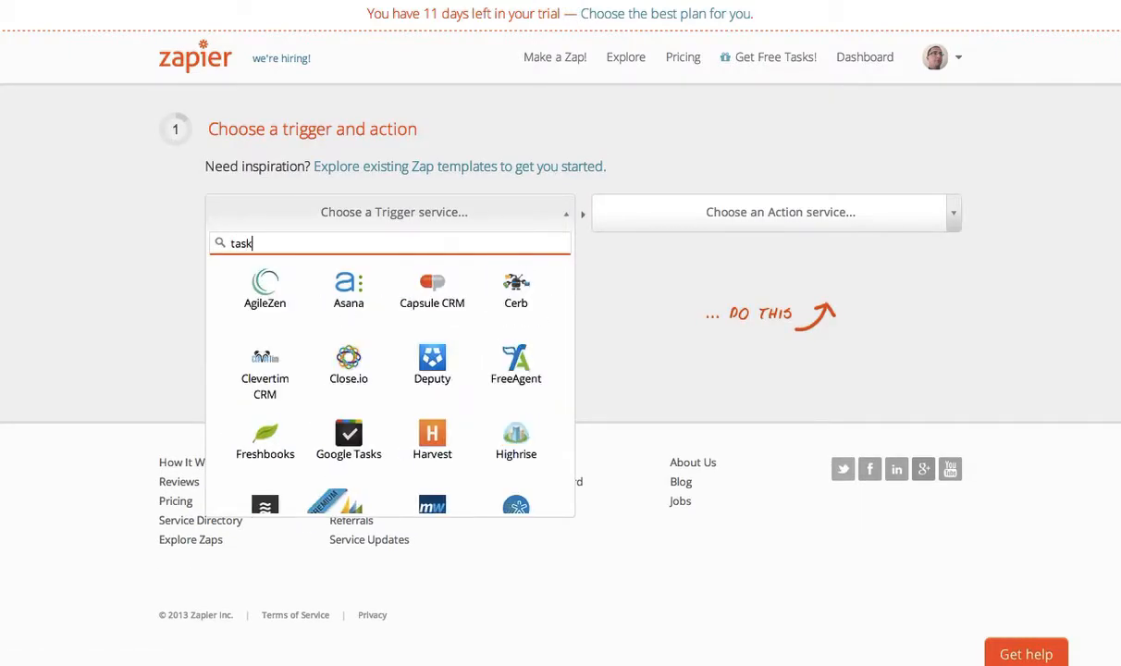
{"action": "mouse_move", "coordinate": [353, 324]}
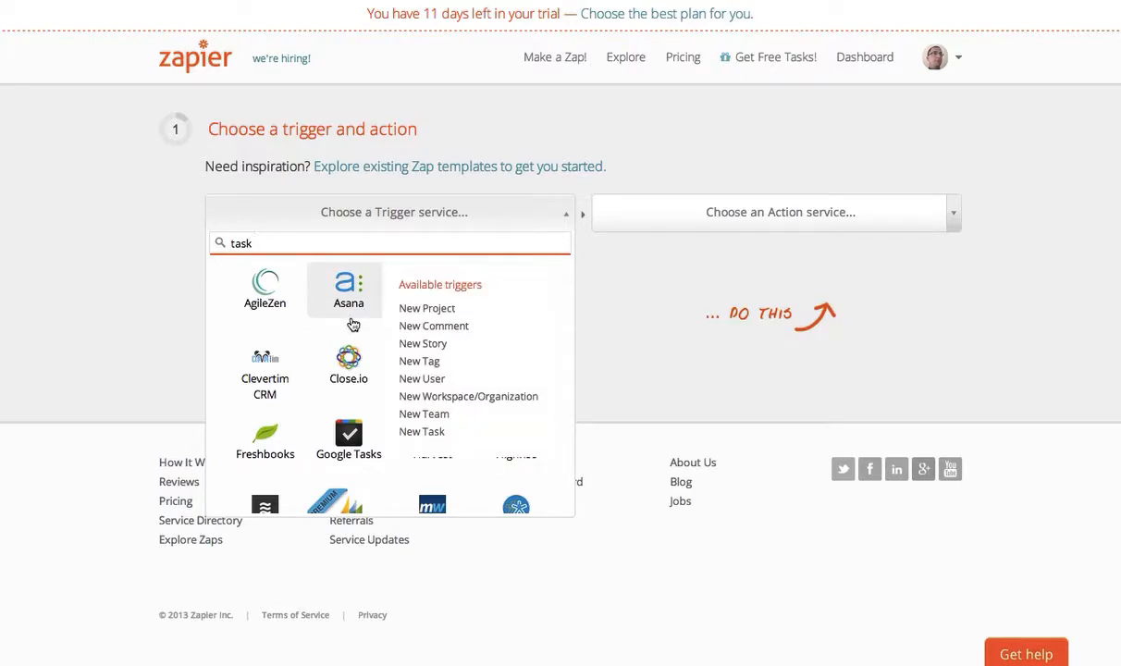
{"action": "type", "text": "p"}
{"action": "left_click", "coordinate": [366, 289]}
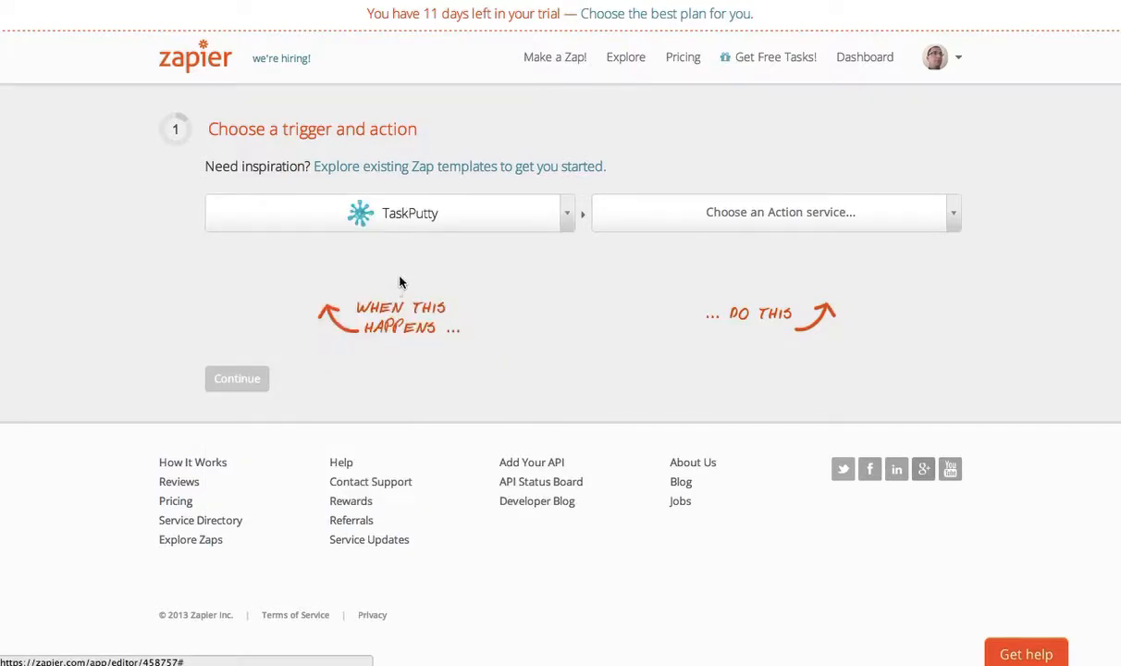
{"action": "left_click", "coordinate": [369, 264]}
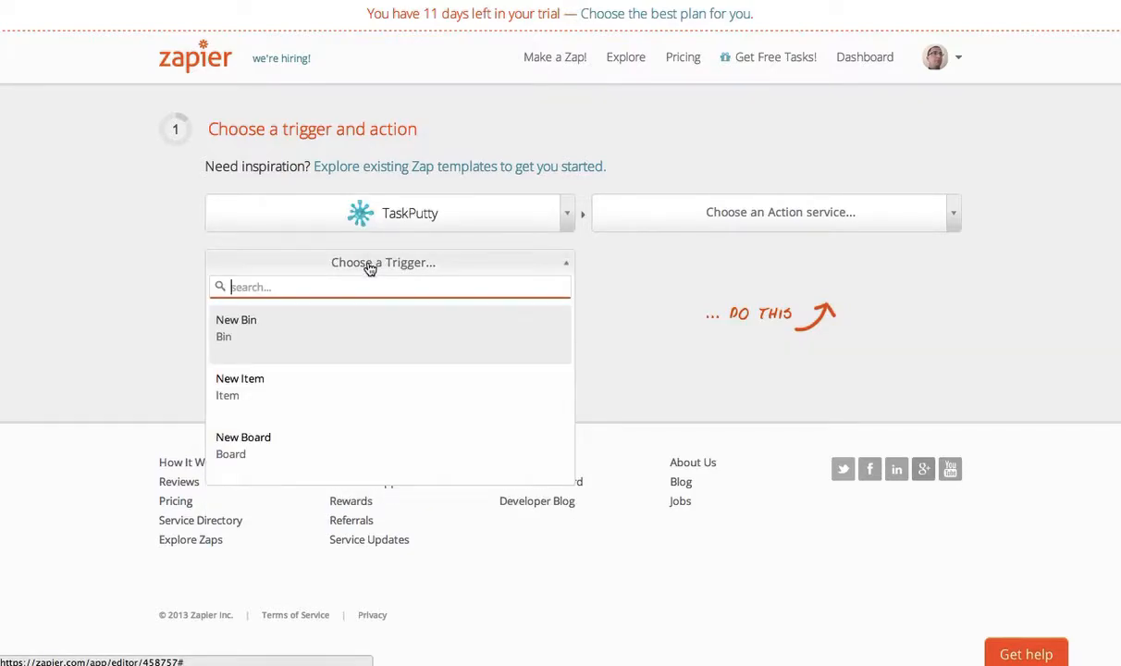
{"action": "left_click", "coordinate": [316, 407]}
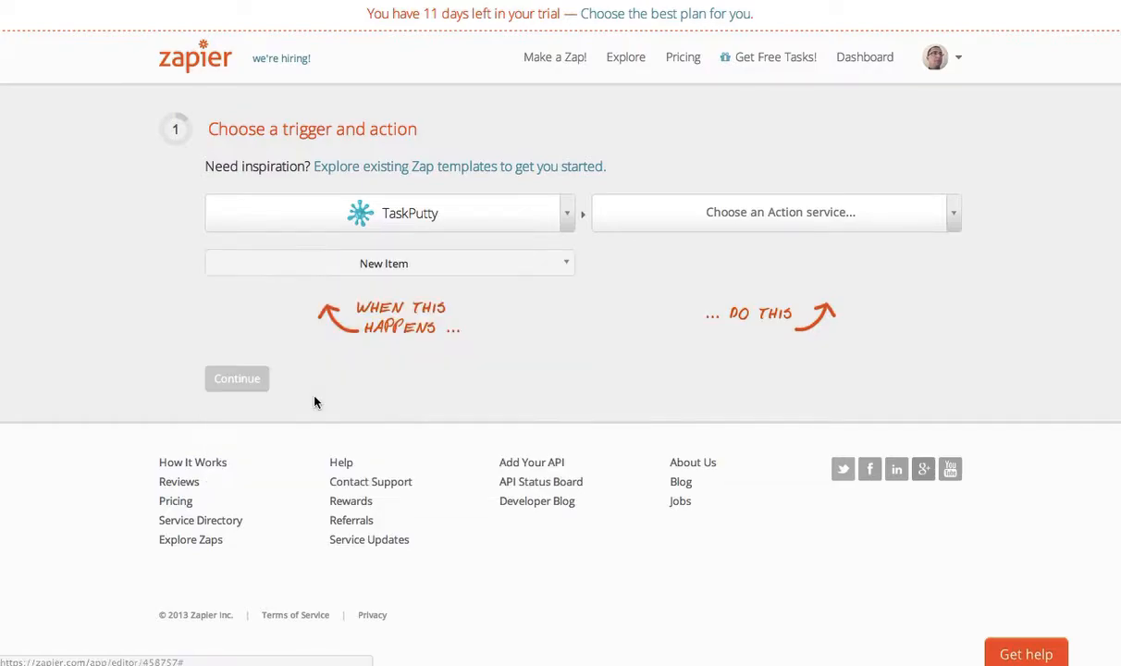
Step: Choose Freshbooks as the Zap's action service with Create Invoice as the action
{"action": "left_click", "coordinate": [685, 216]}
{"action": "type", "text": "fresh"}
{"action": "left_click", "coordinate": [776, 286]}
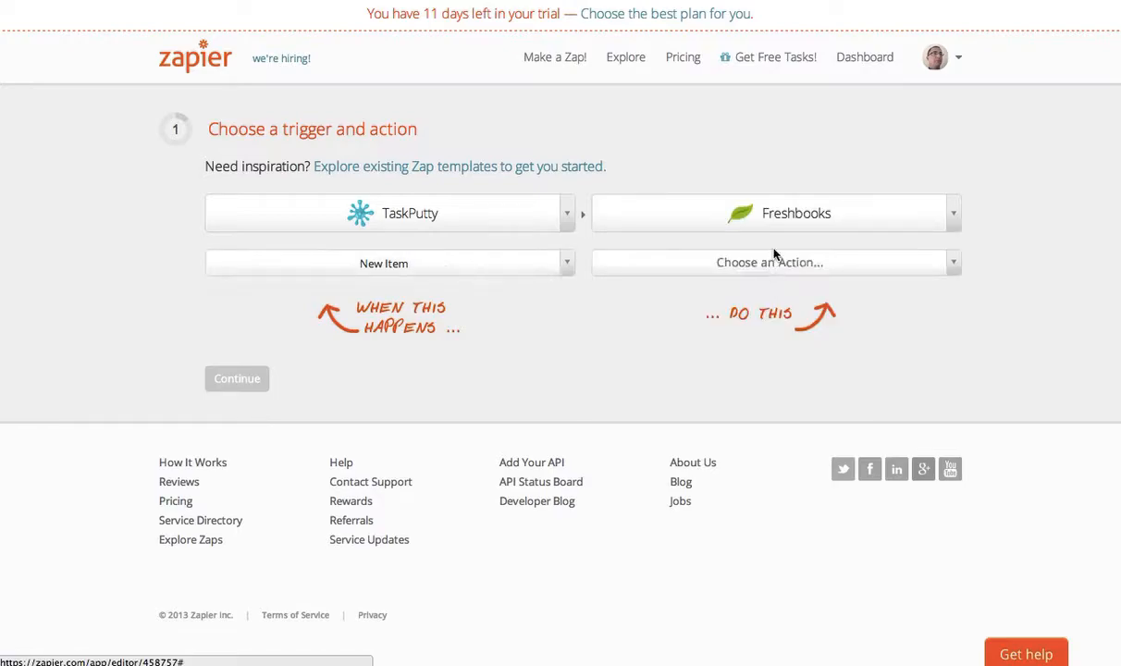
{"action": "left_click", "coordinate": [775, 259]}
{"action": "scroll", "coordinate": [725, 475], "scroll_direction": "down", "scroll_amount": 2}
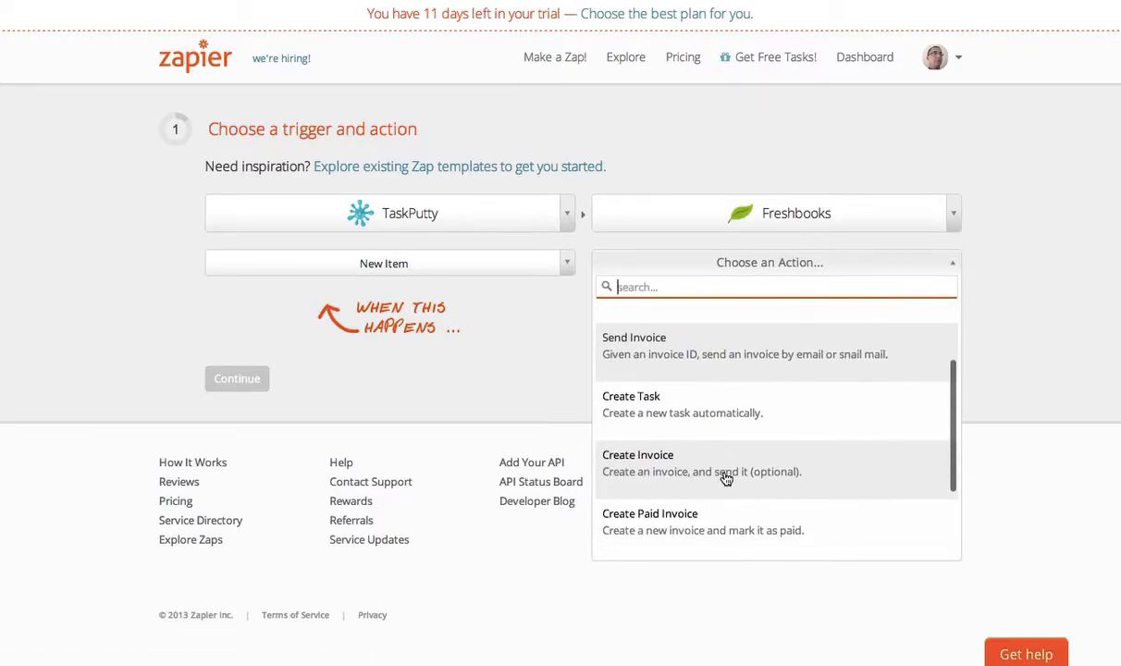
{"action": "scroll", "coordinate": [726, 478], "scroll_direction": "down", "scroll_amount": 2}
{"action": "scroll", "coordinate": [695, 372], "scroll_direction": "up", "scroll_amount": 1}
{"action": "left_click", "coordinate": [695, 373]}
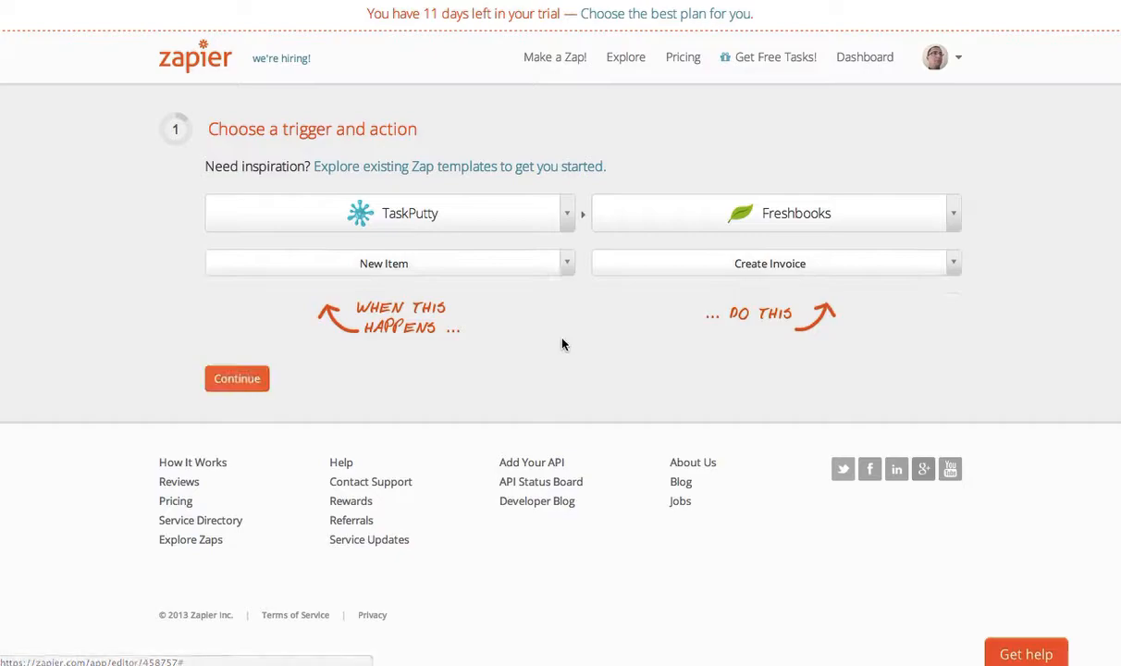
Step: Accept the trigger and action pair and continue with the already connected TaskPutty and Freshbooks accounts
{"action": "left_click", "coordinate": [251, 378]}
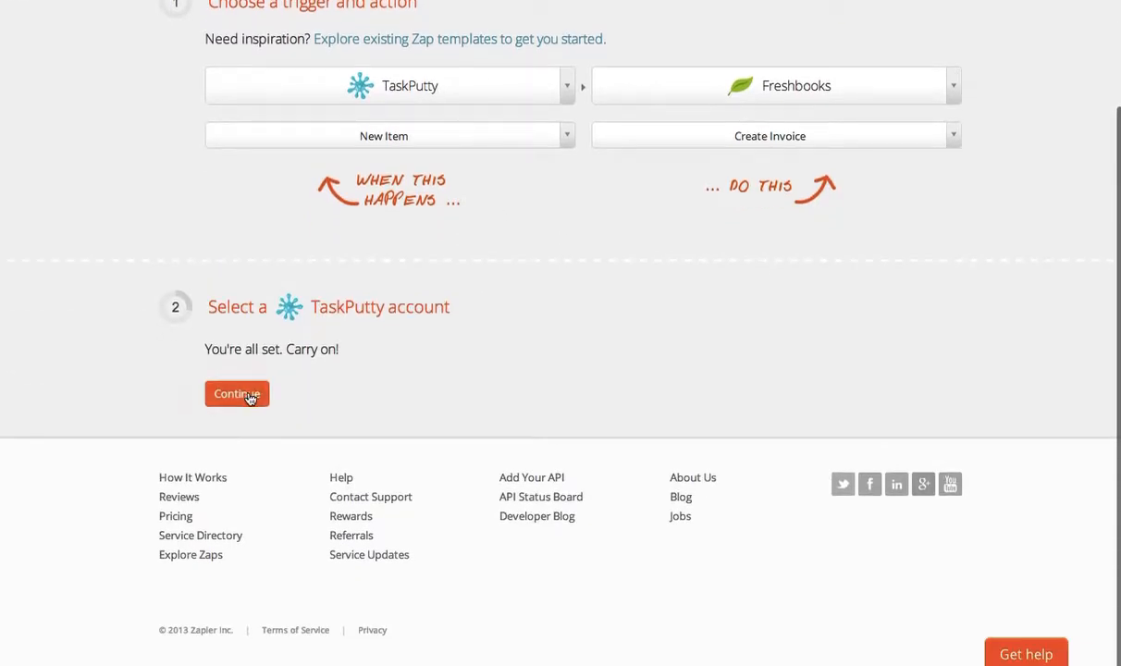
{"action": "left_click", "coordinate": [242, 395]}
{"action": "left_click", "coordinate": [242, 394]}
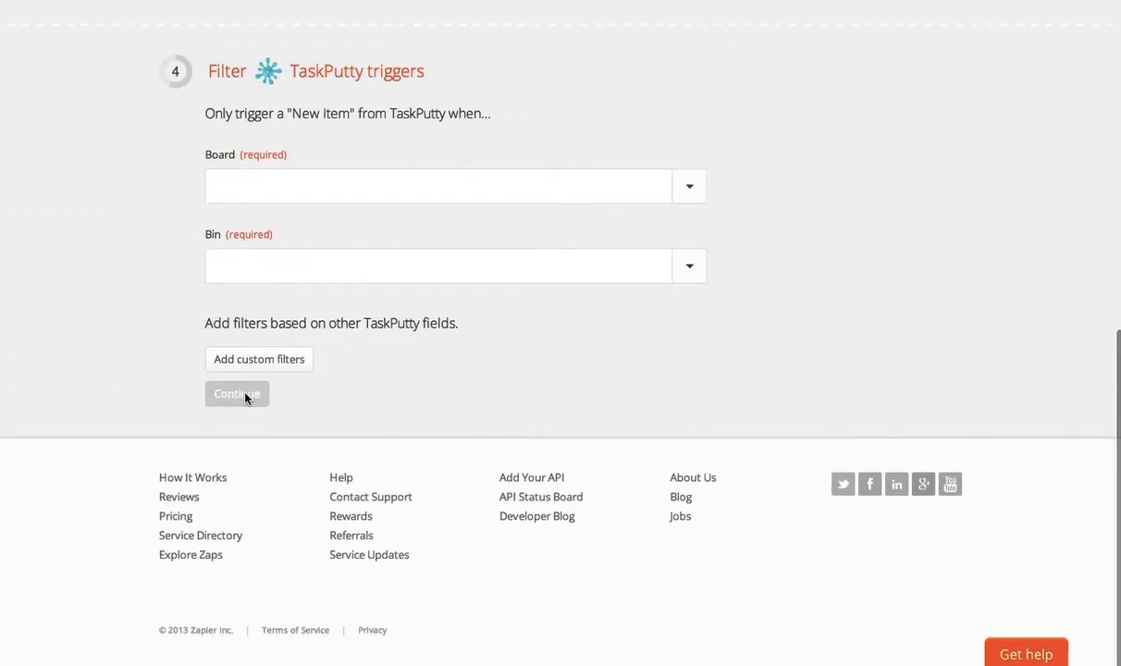
Step: Filter the TaskPutty trigger to the Maintenance 2 board and its Invoice bin, and continue to the field matching
{"action": "left_click", "coordinate": [297, 192]}
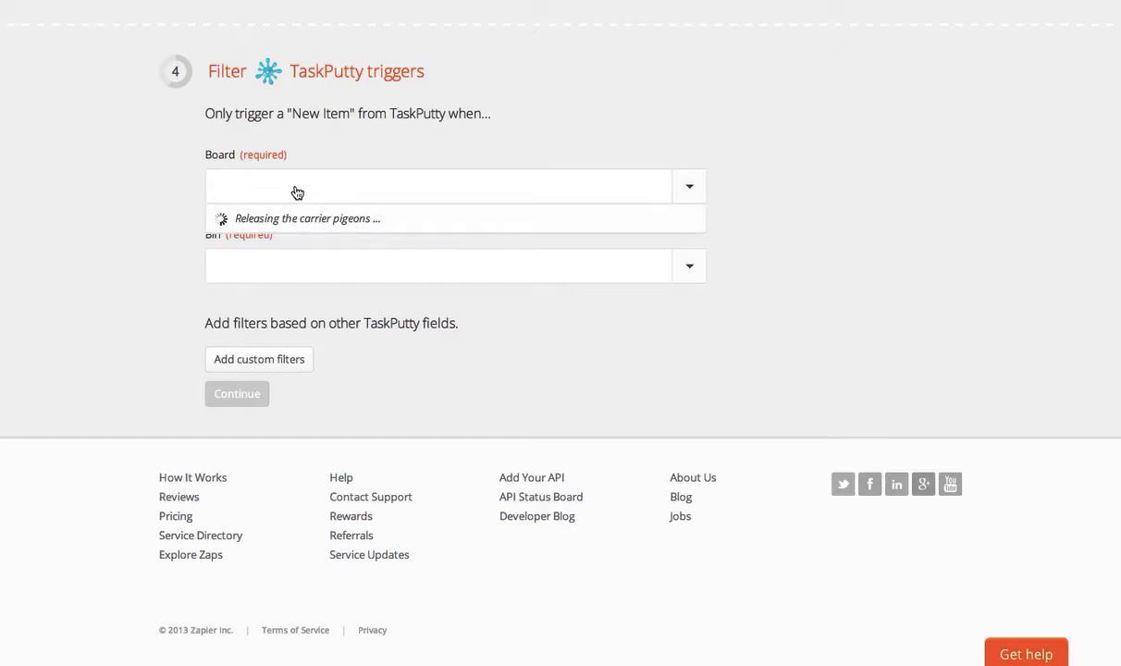
{"action": "left_click", "coordinate": [290, 222]}
{"action": "type", "text": "main"}
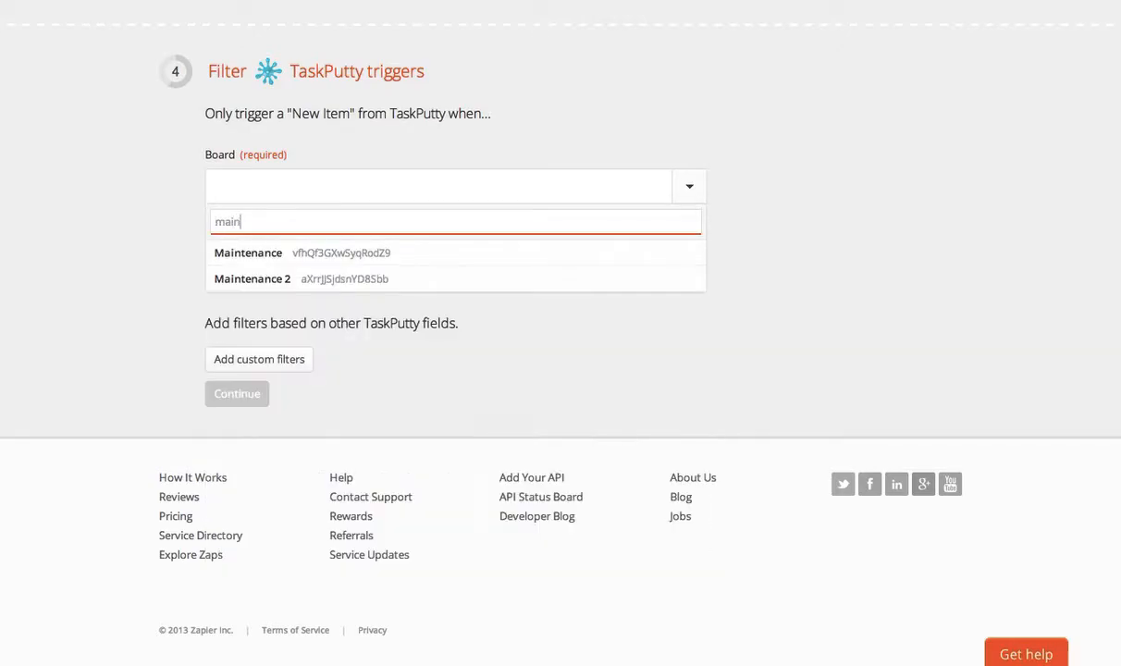
{"action": "type", "text": "ten"}
{"action": "left_click", "coordinate": [320, 282]}
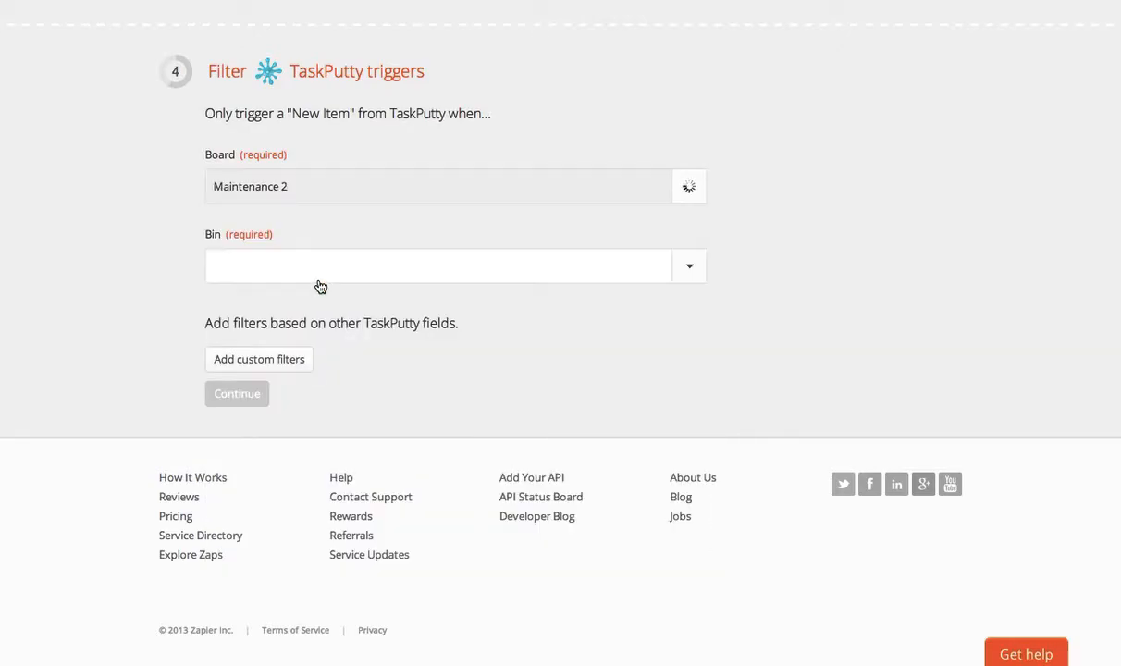
{"action": "left_click", "coordinate": [271, 261]}
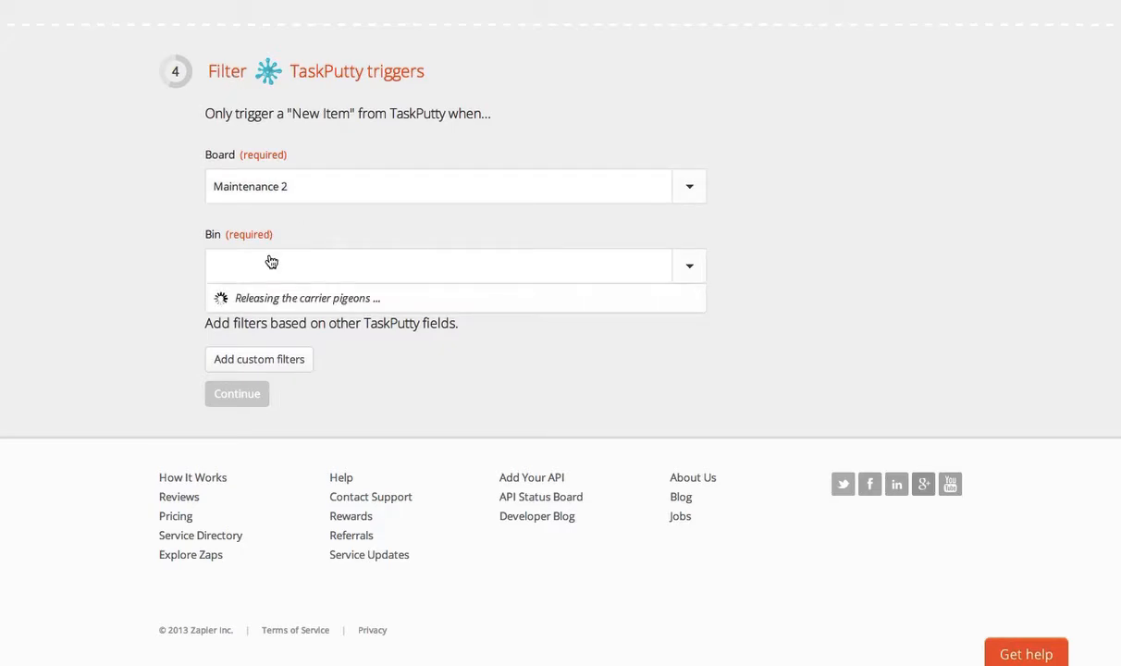
{"action": "left_click", "coordinate": [270, 436]}
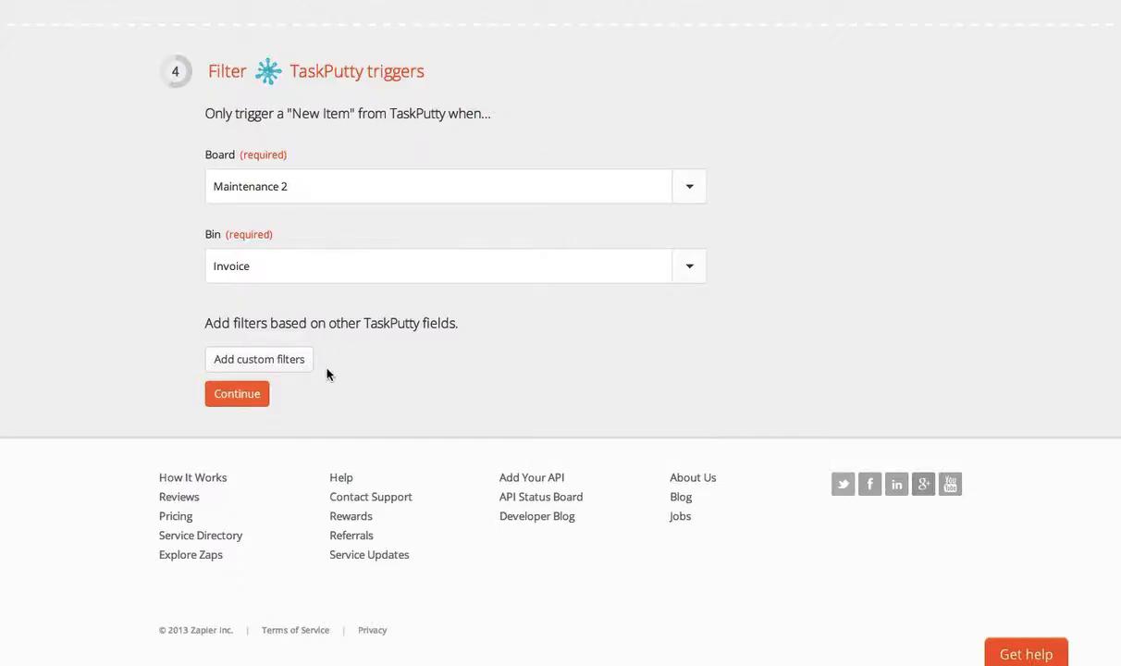
{"action": "left_click", "coordinate": [242, 396]}
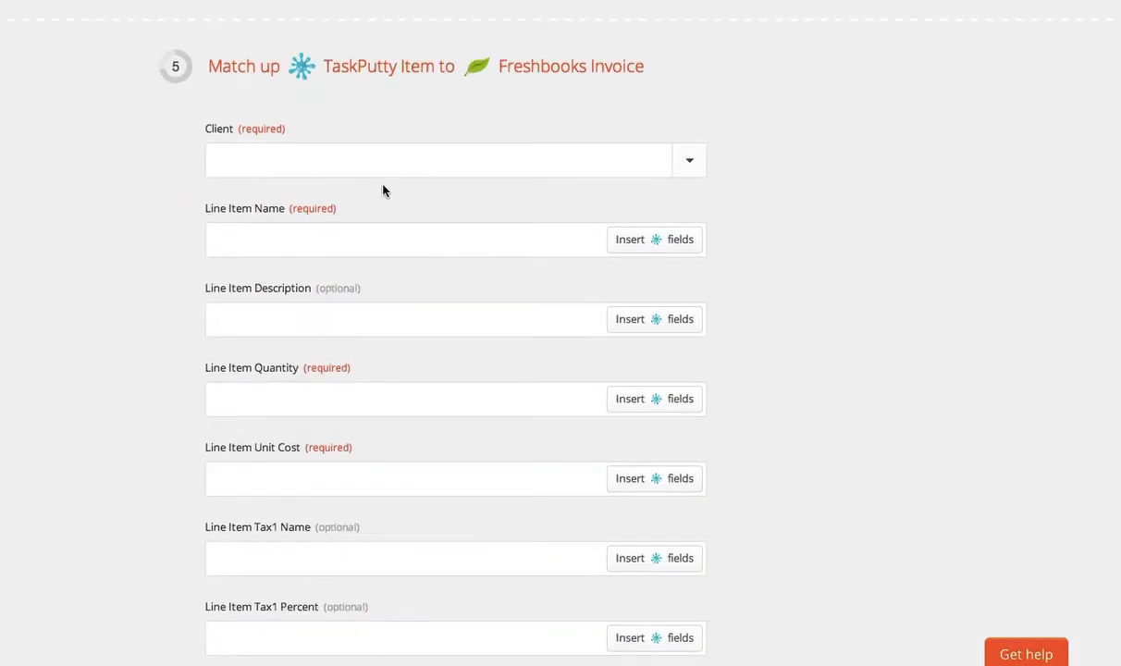
Step: Map the Freshbooks invoice's Client field to Client Fresh Books ID from the trigger data
{"action": "left_click", "coordinate": [414, 162]}
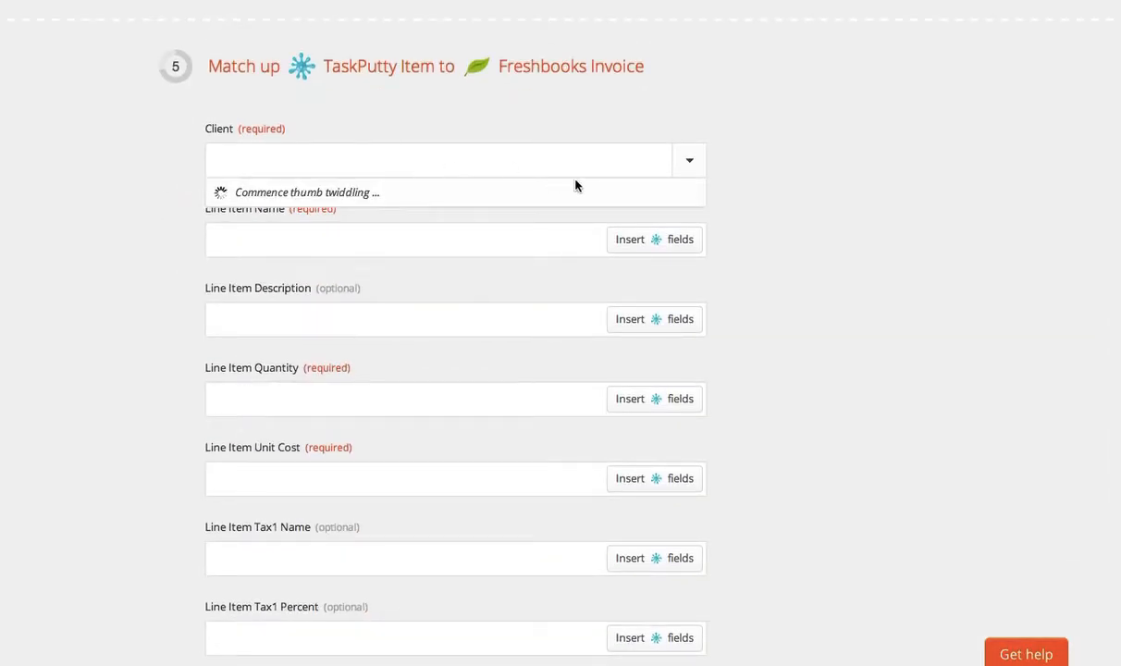
{"action": "left_click", "coordinate": [688, 163]}
{"action": "left_click", "coordinate": [689, 162]}
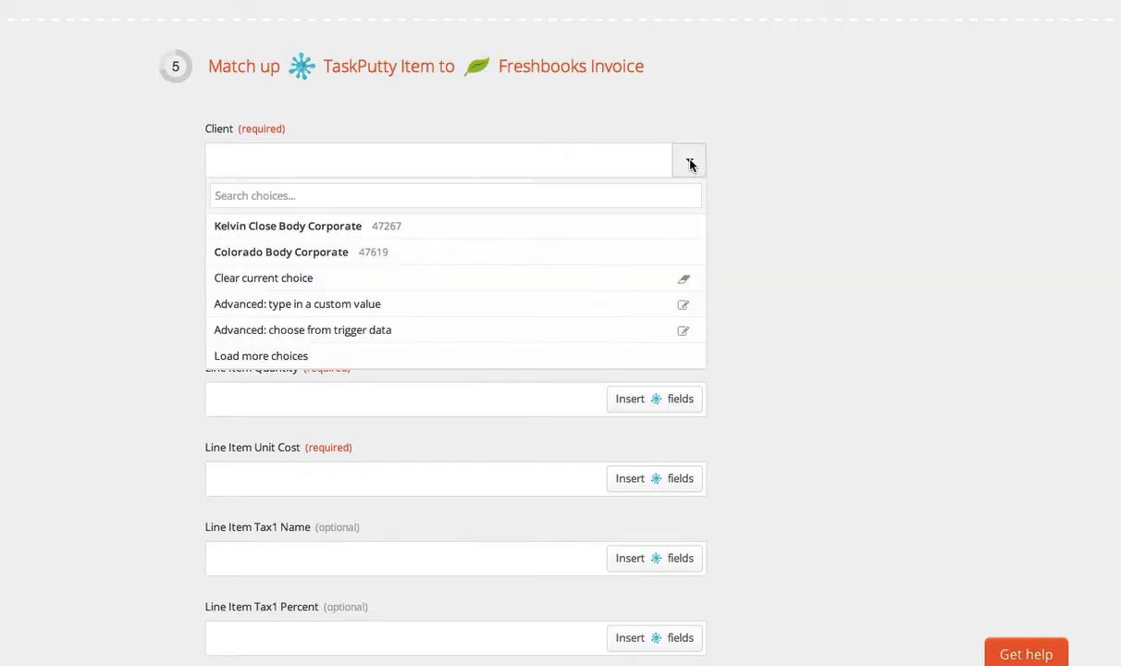
{"action": "left_click", "coordinate": [347, 331]}
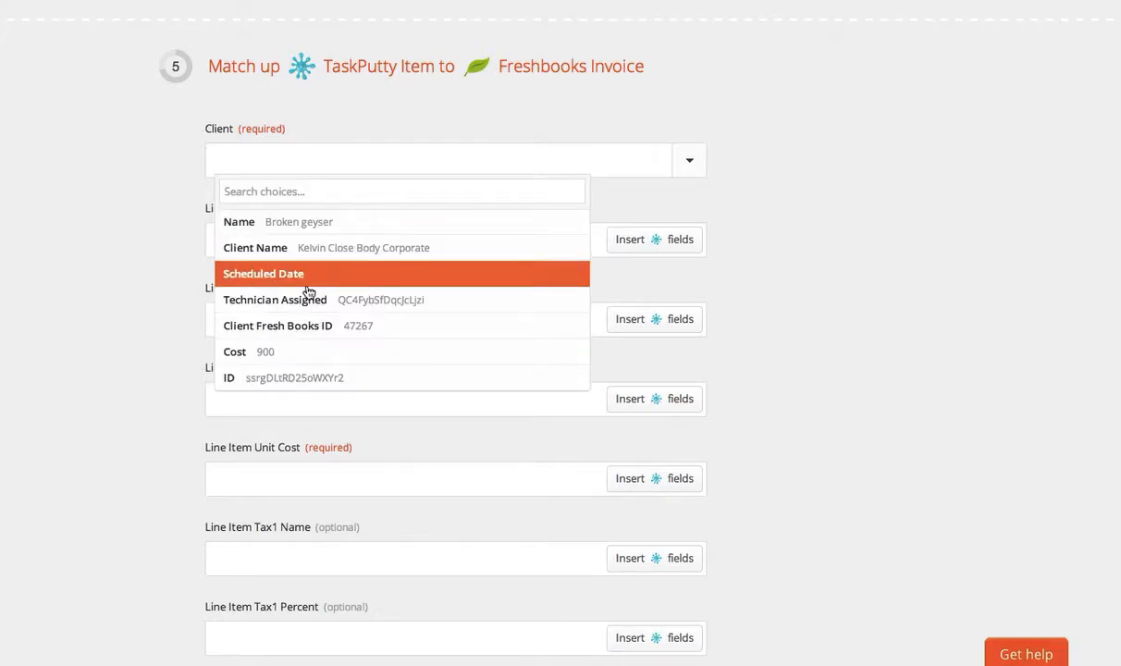
{"action": "left_click", "coordinate": [332, 327]}
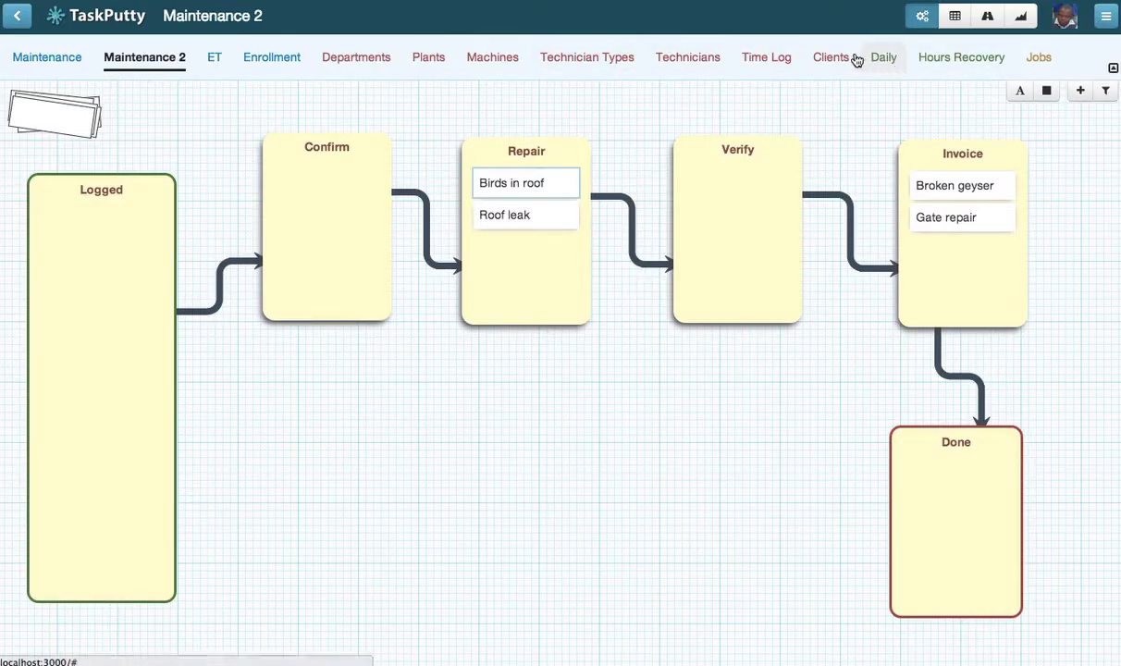
Step: Switch to TaskPutty and view the Clients table that supplies the FreshBooks IDs
{"action": "left_click", "coordinate": [830, 57]}
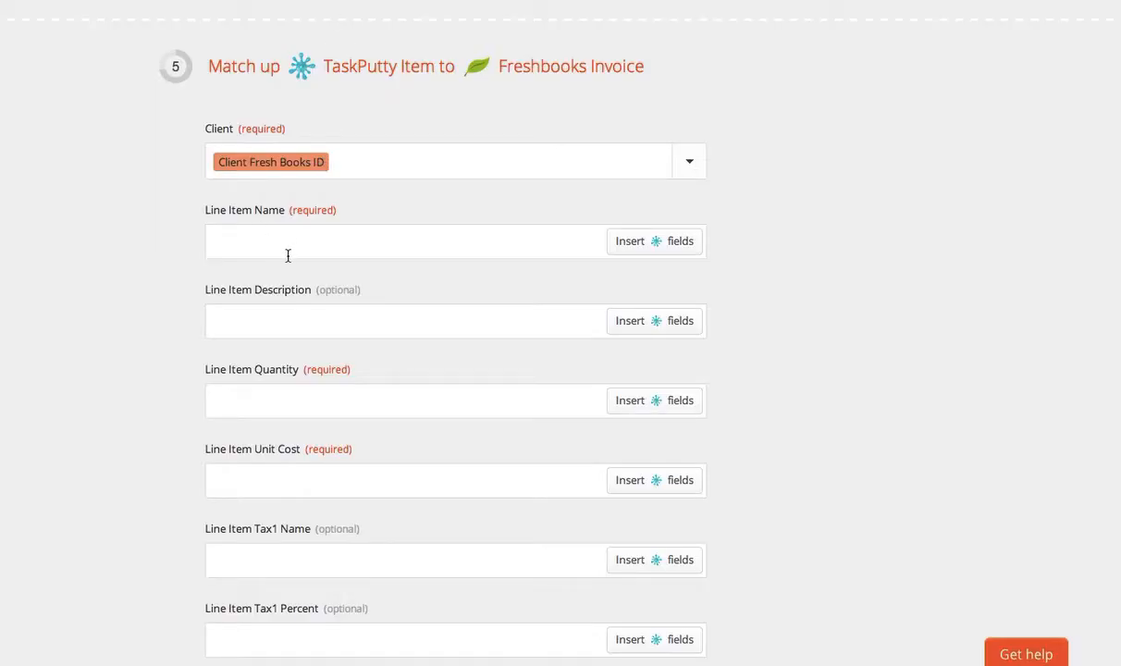
Step: Map the invoice's Line Item Name to the TaskPutty Name field and set Line Item Quantity to 1
{"action": "left_click", "coordinate": [355, 234]}
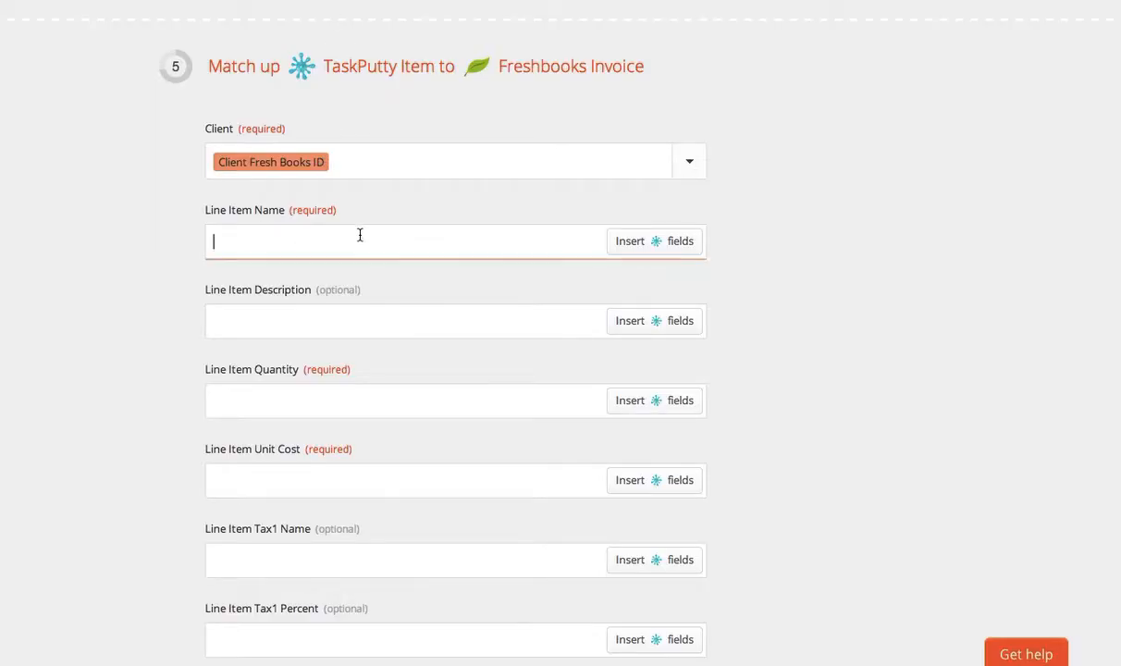
{"action": "left_click", "coordinate": [650, 242]}
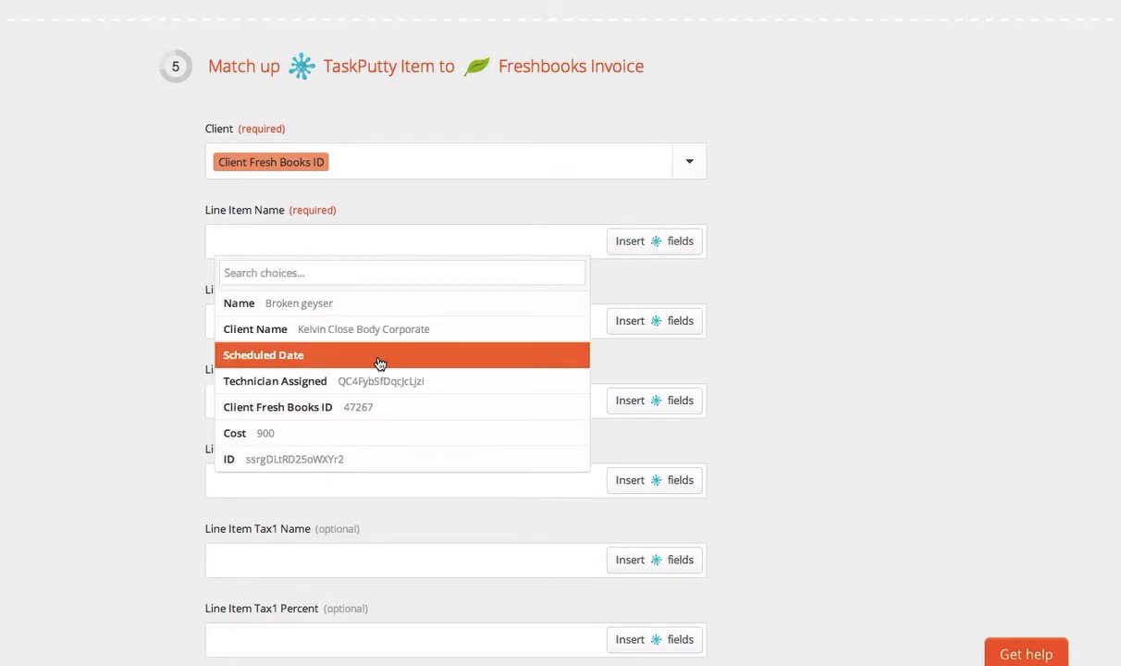
{"action": "left_click", "coordinate": [259, 306]}
{"action": "left_click", "coordinate": [318, 323]}
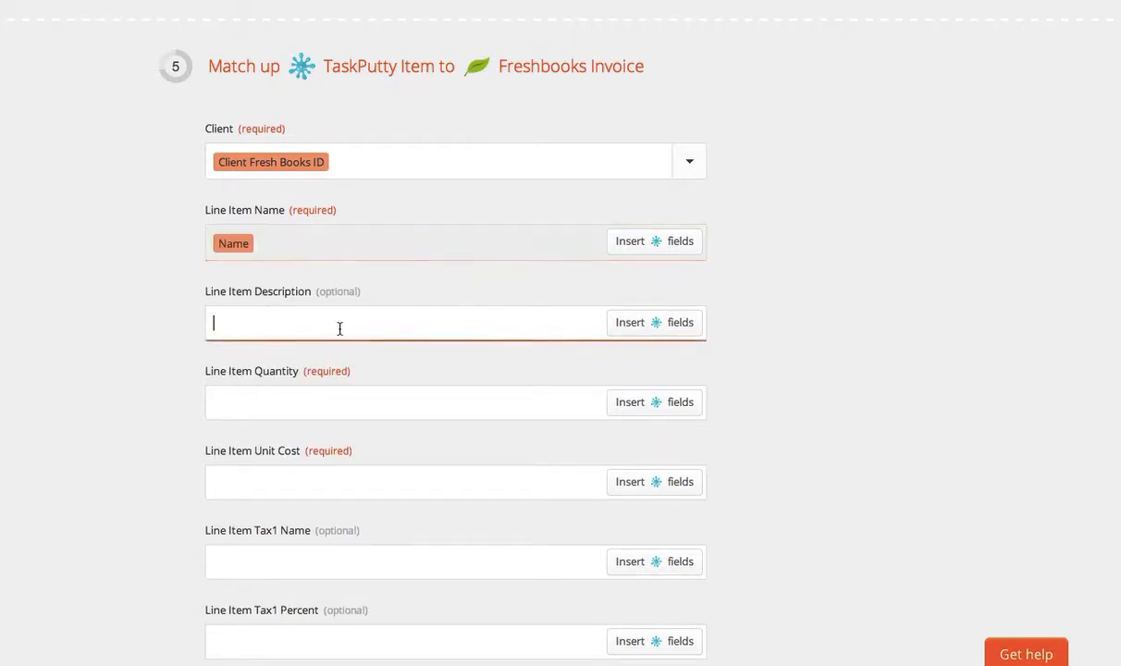
{"action": "left_click", "coordinate": [320, 400]}
{"action": "type", "text": "1"}
Step: Map the Line Item Unit Cost to the TaskPutty Cost field and leave the Tax1 Name empty
{"action": "left_click", "coordinate": [318, 488]}
{"action": "left_click", "coordinate": [638, 482]}
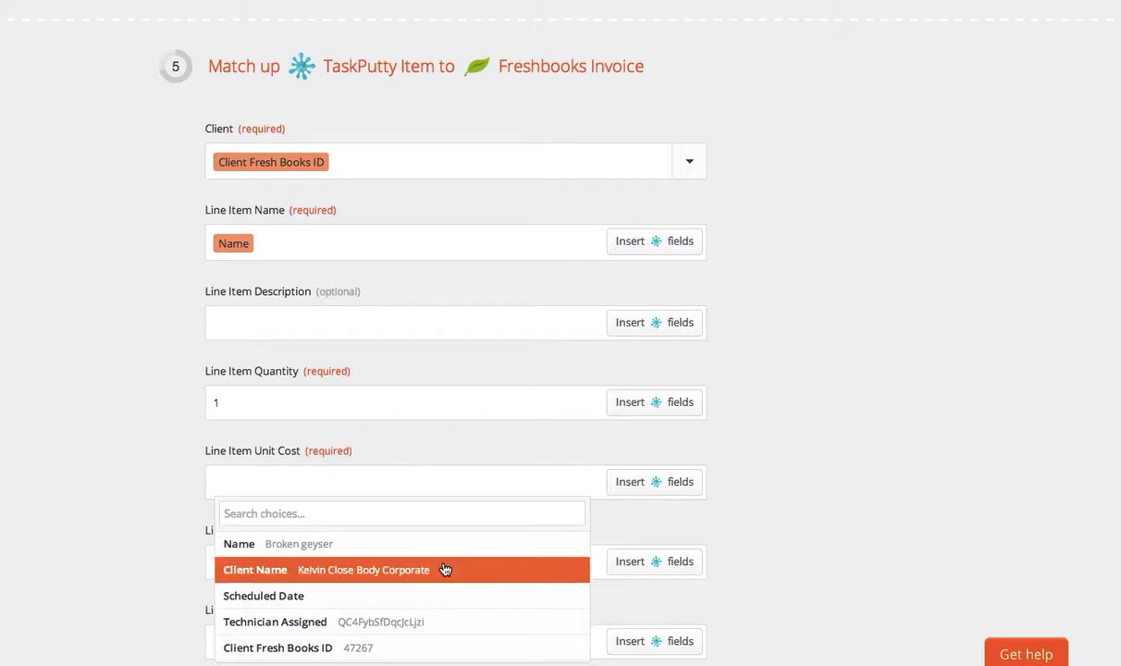
{"action": "scroll", "coordinate": [444, 569], "scroll_direction": "down", "scroll_amount": 1}
{"action": "scroll", "coordinate": [696, 514], "scroll_direction": "down", "scroll_amount": 3}
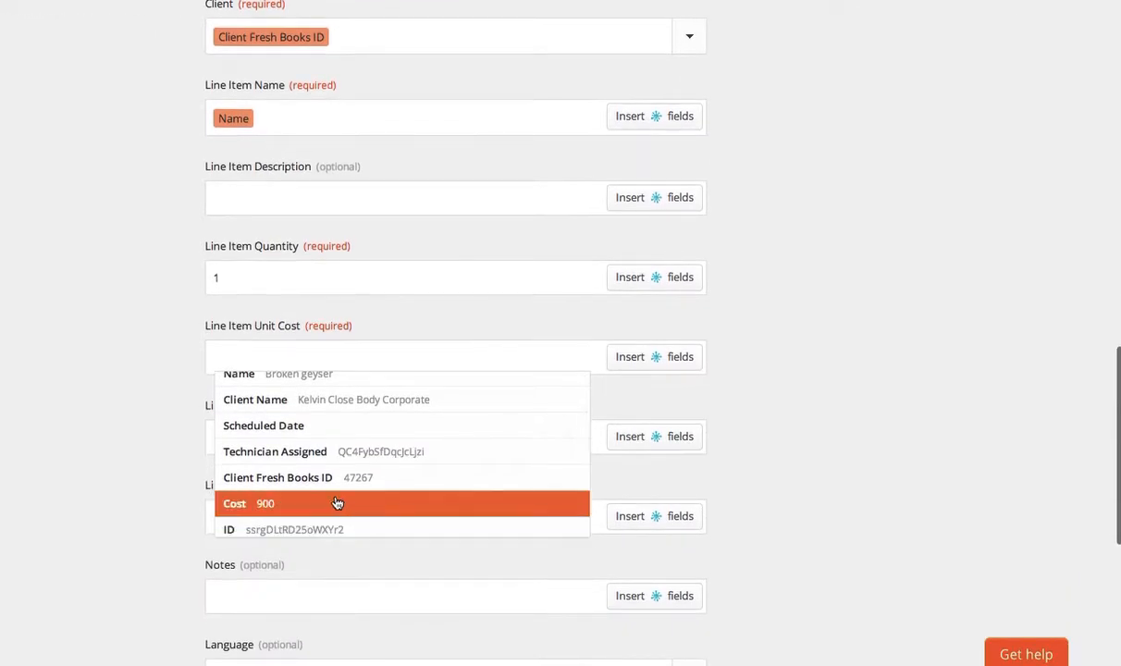
{"action": "left_click", "coordinate": [310, 501]}
{"action": "left_click", "coordinate": [351, 443]}
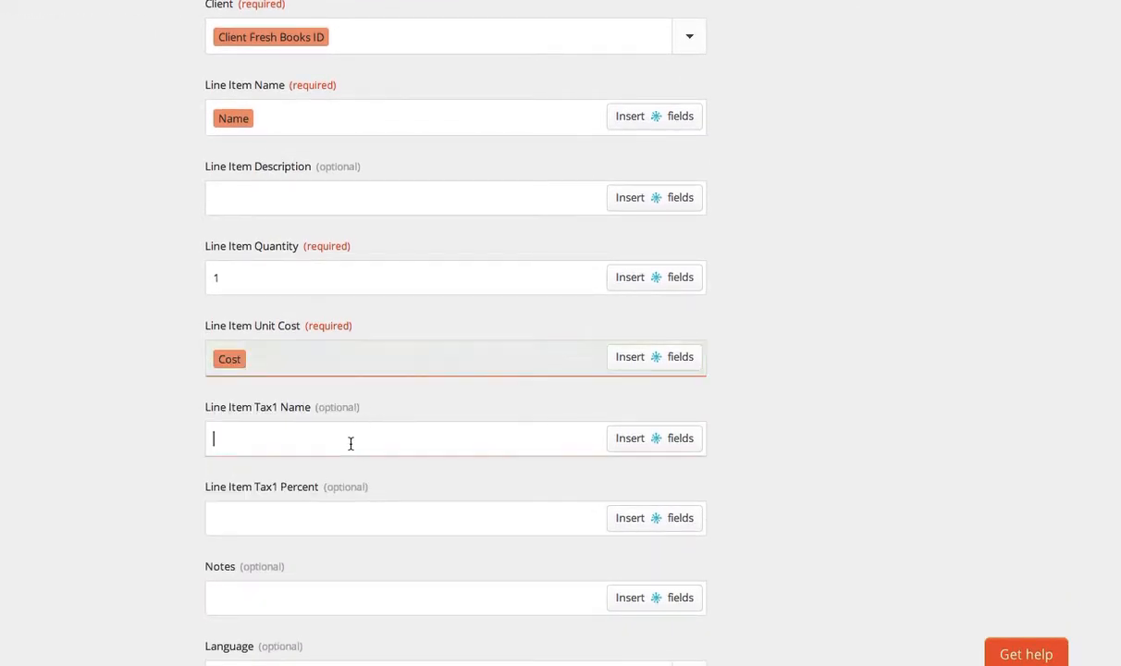
Step: Set the invoice's Auto-Send By option to email and continue to the Zap test
{"action": "scroll", "coordinate": [391, 443], "scroll_direction": "down", "scroll_amount": 5}
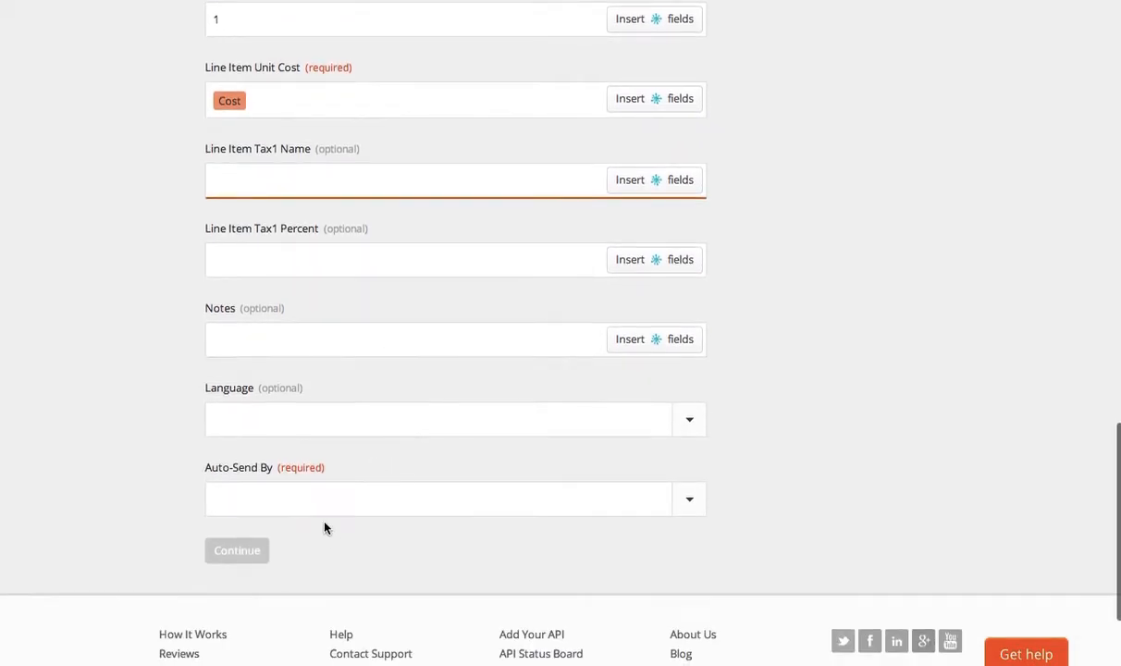
{"action": "left_click", "coordinate": [330, 495]}
{"action": "left_click", "coordinate": [273, 557]}
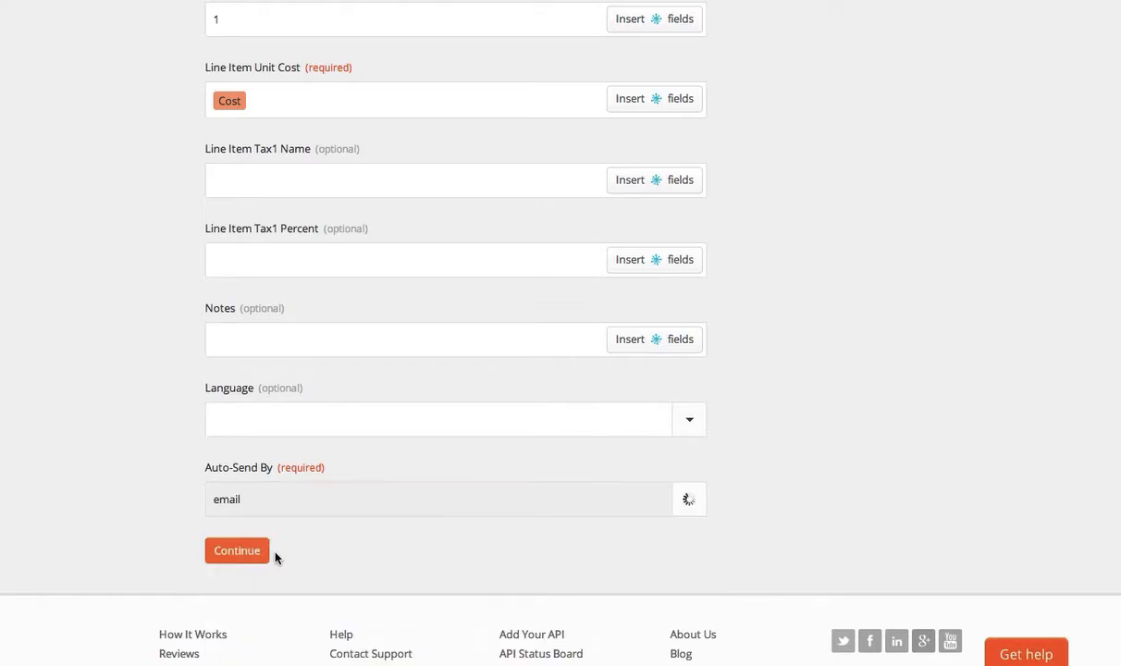
{"action": "left_click", "coordinate": [239, 554]}
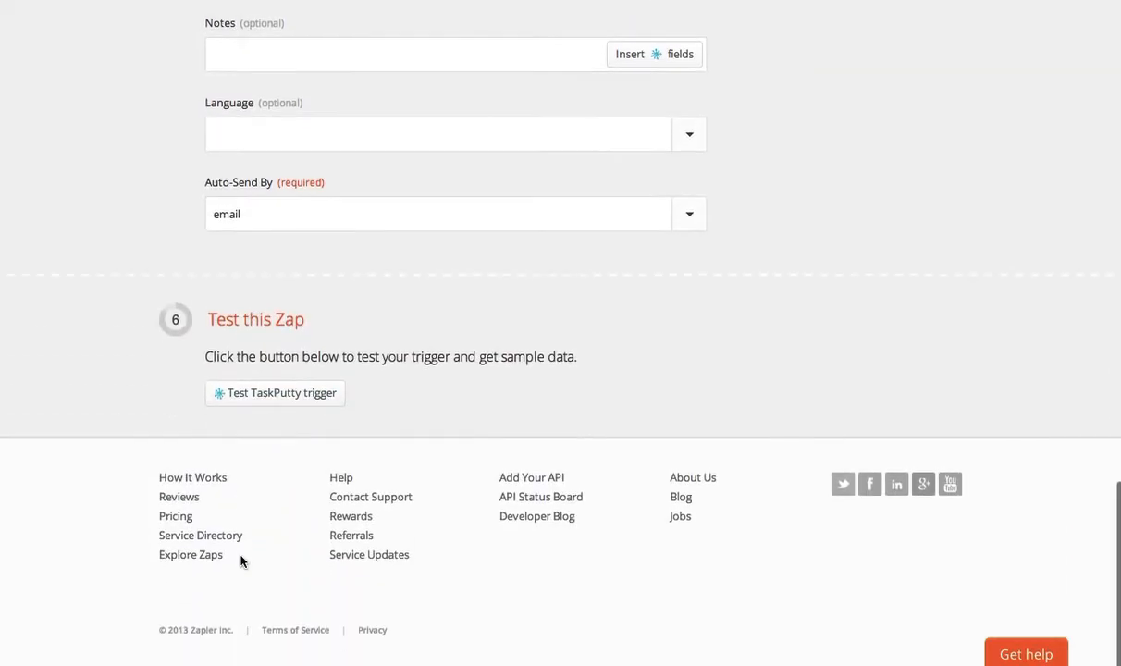
Step: Test the TaskPutty trigger to fetch samples and continue without testing the Zap on a sample
{"action": "left_click", "coordinate": [273, 396]}
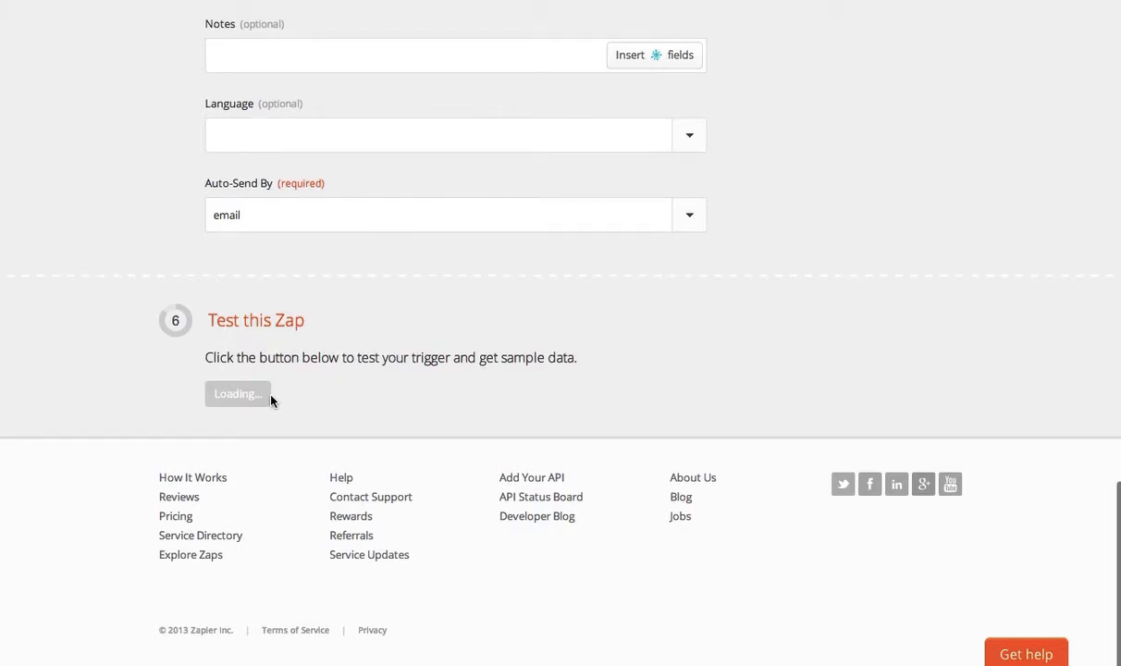
{"action": "scroll", "coordinate": [270, 399], "scroll_direction": "down", "scroll_amount": 3}
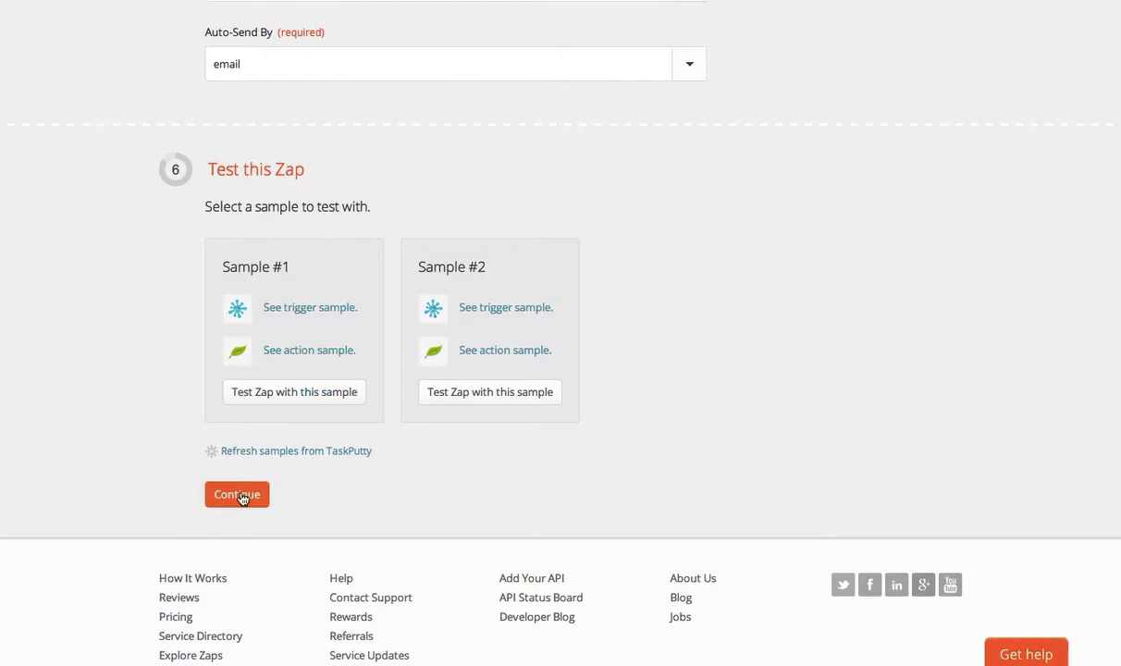
{"action": "left_click", "coordinate": [241, 495]}
Step: Name the Zap Maintenance Invoice and turn it on
{"action": "left_click", "coordinate": [260, 333]}
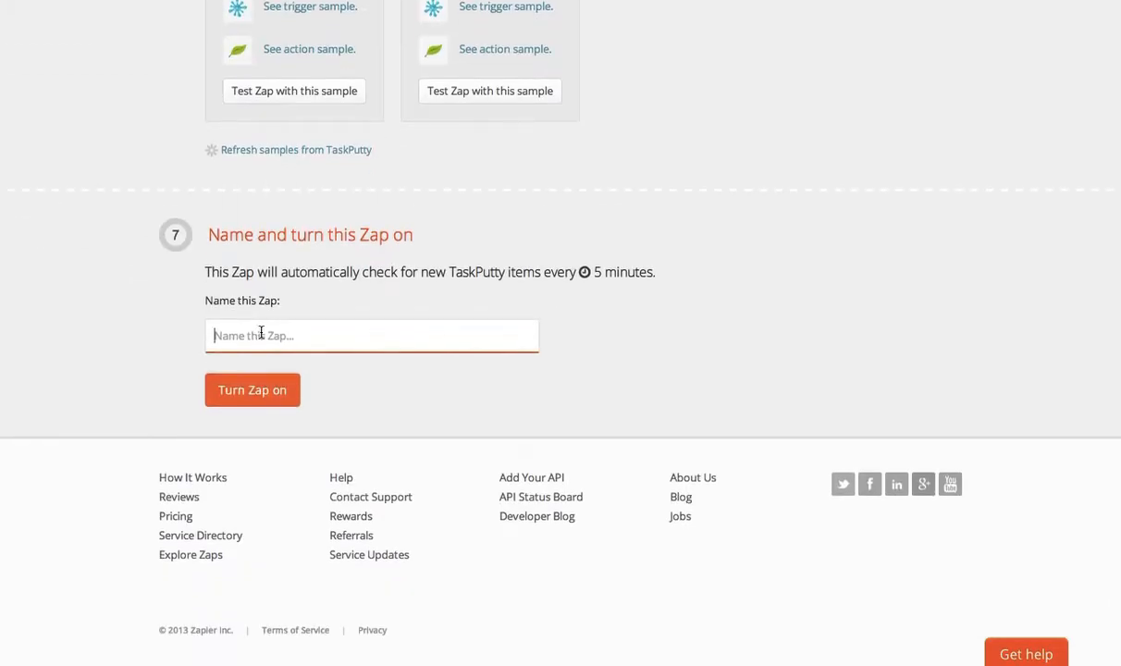
{"action": "type", "text": "Maintenance Invoice"}
{"action": "left_click", "coordinate": [225, 383]}
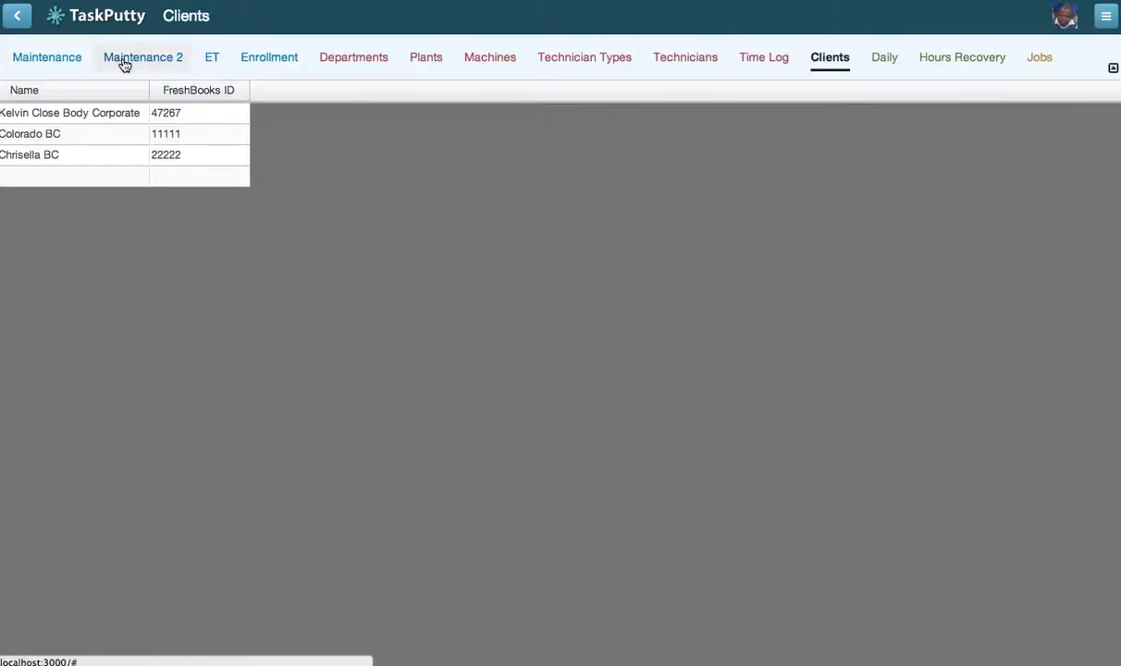
Step: On TaskPutty's Maintenance 2 board, review the Birds in roof item's Logged and Repair details and move it from Repair to Invoice
{"action": "left_click", "coordinate": [125, 61]}
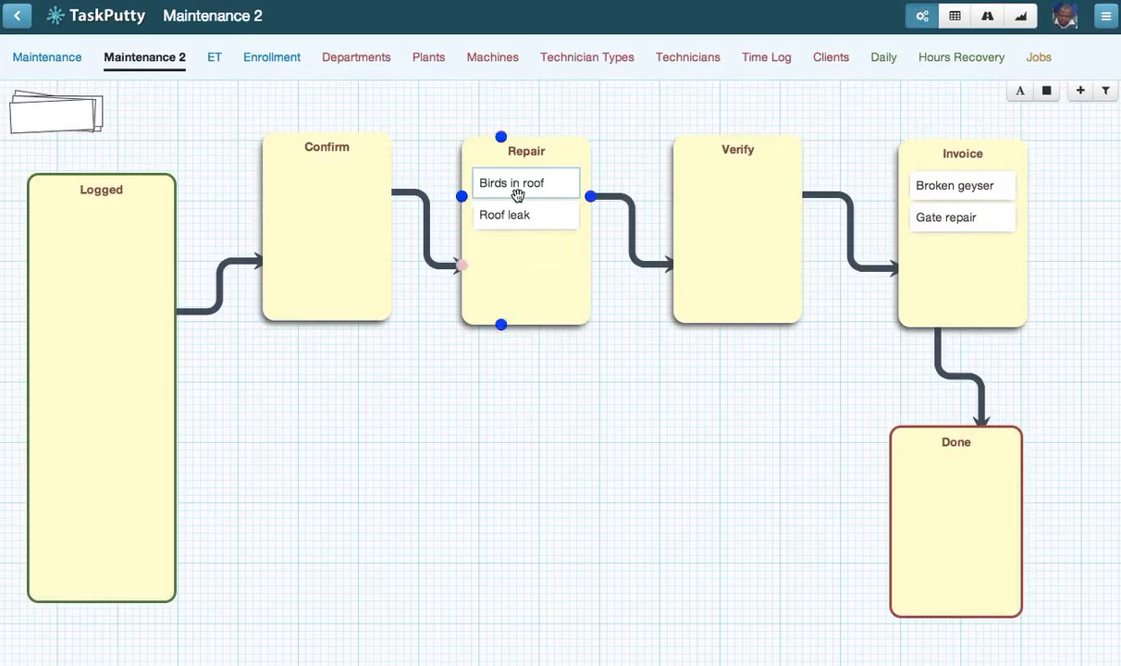
{"action": "left_click", "coordinate": [521, 184]}
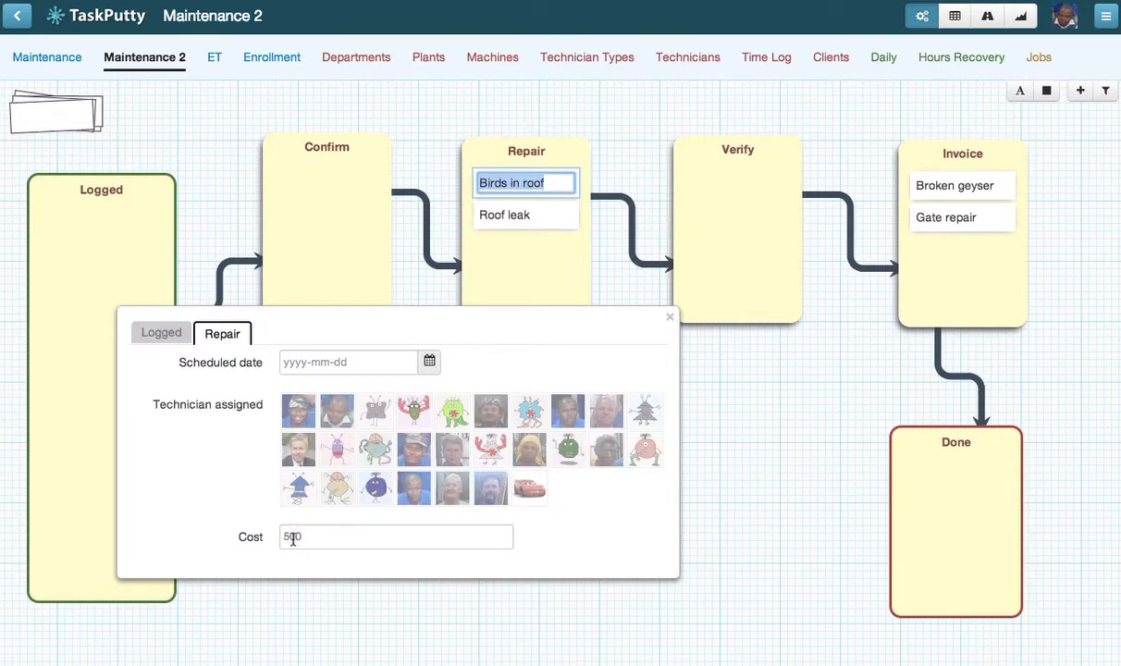
{"action": "left_click", "coordinate": [158, 331]}
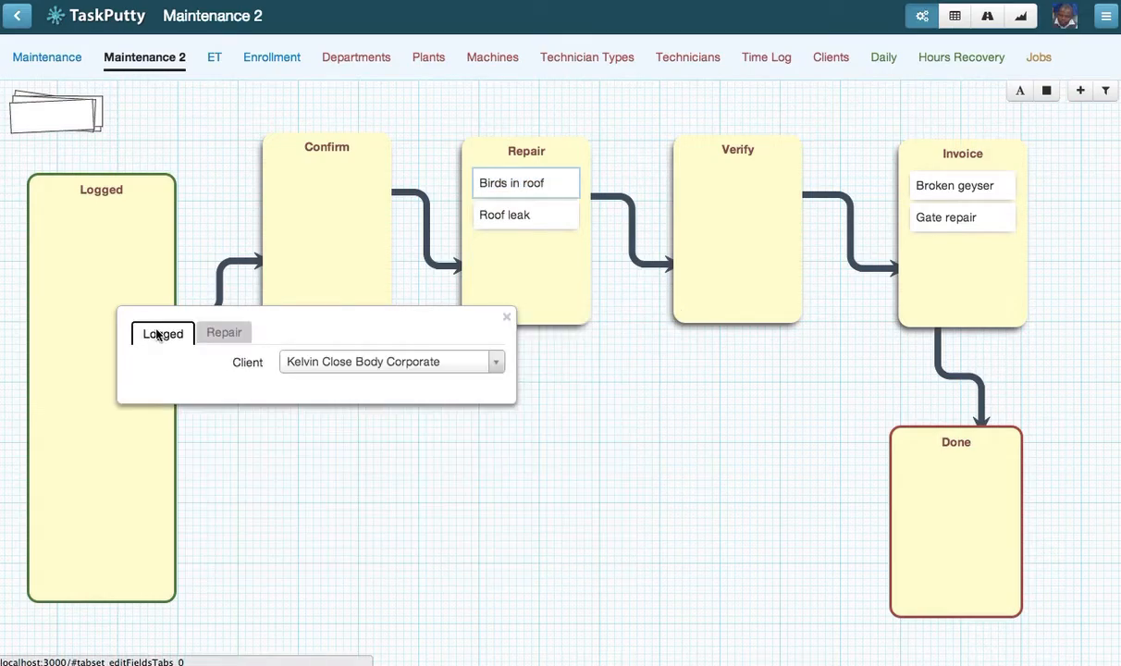
{"action": "left_click", "coordinate": [227, 335]}
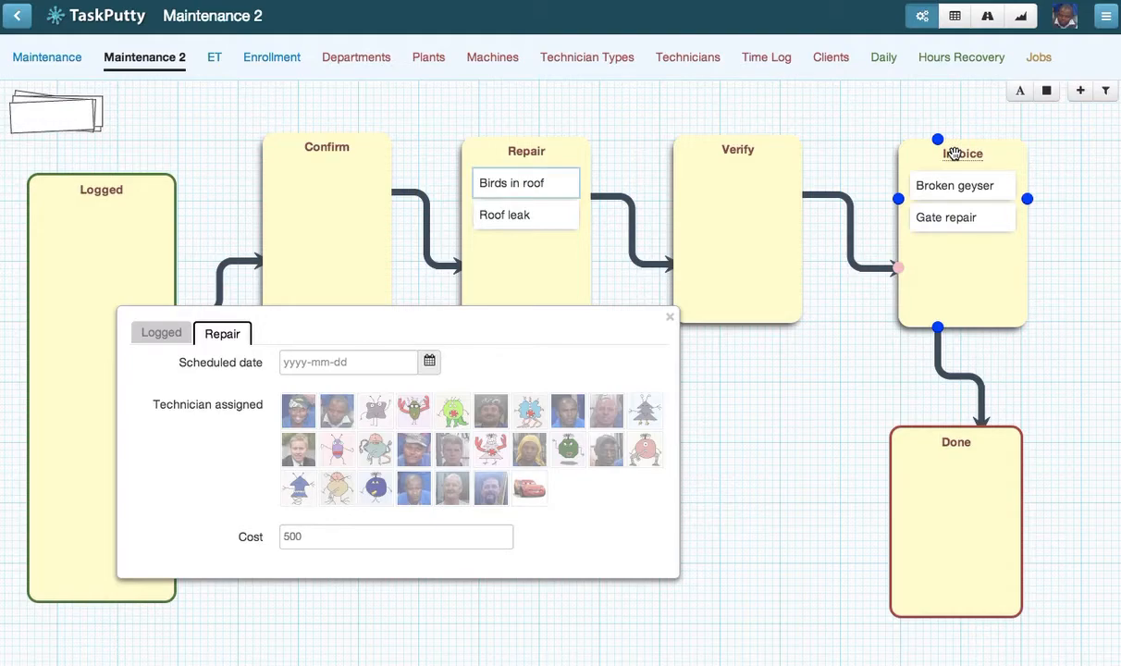
{"action": "left_click_drag", "start_coordinate": [514, 183], "coordinate": [942, 184]}
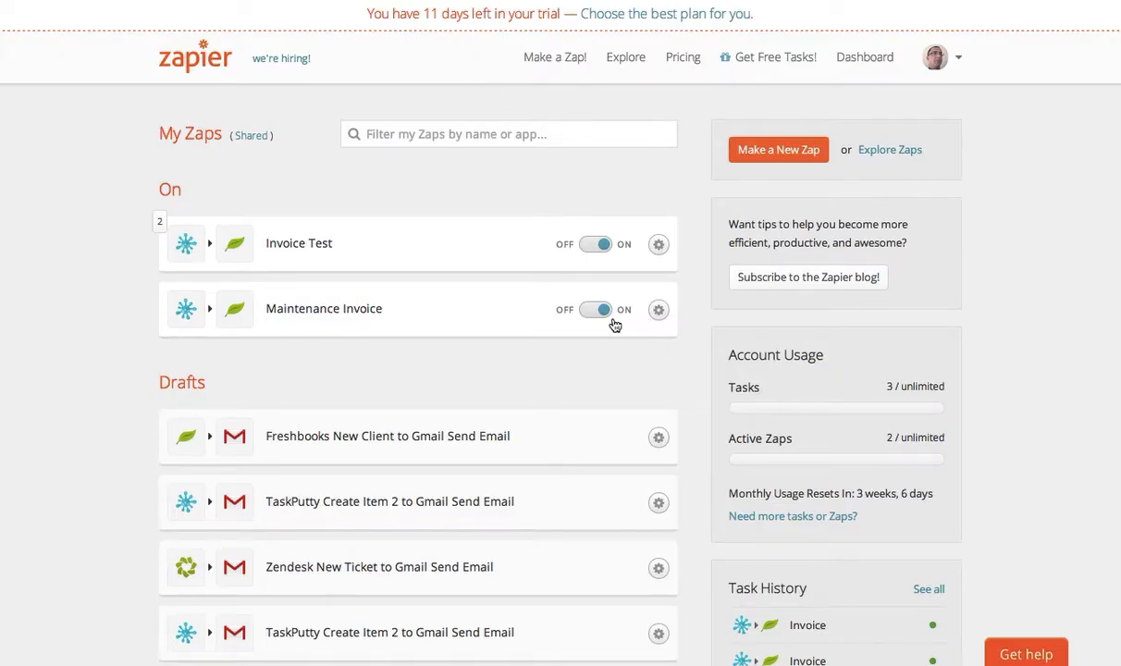
Step: Switch to the Zapier dashboard, run the Maintenance Invoice Zap manually and dismiss the run dialog
{"action": "left_click", "coordinate": [655, 314]}
{"action": "left_click", "coordinate": [560, 360]}
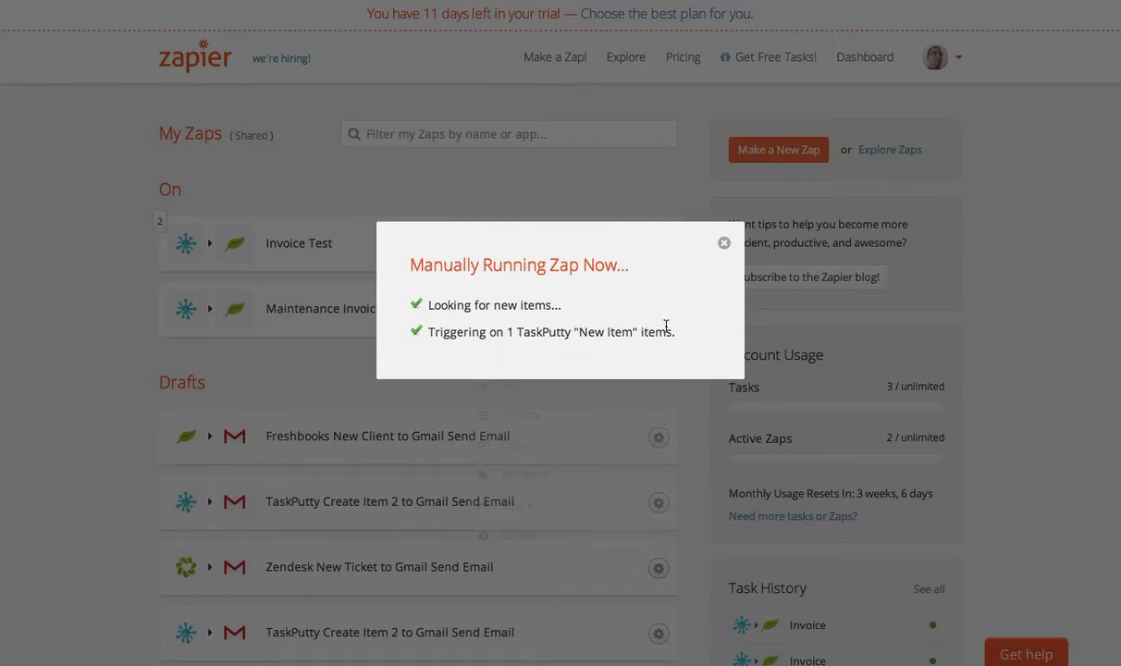
{"action": "left_click", "coordinate": [724, 242]}
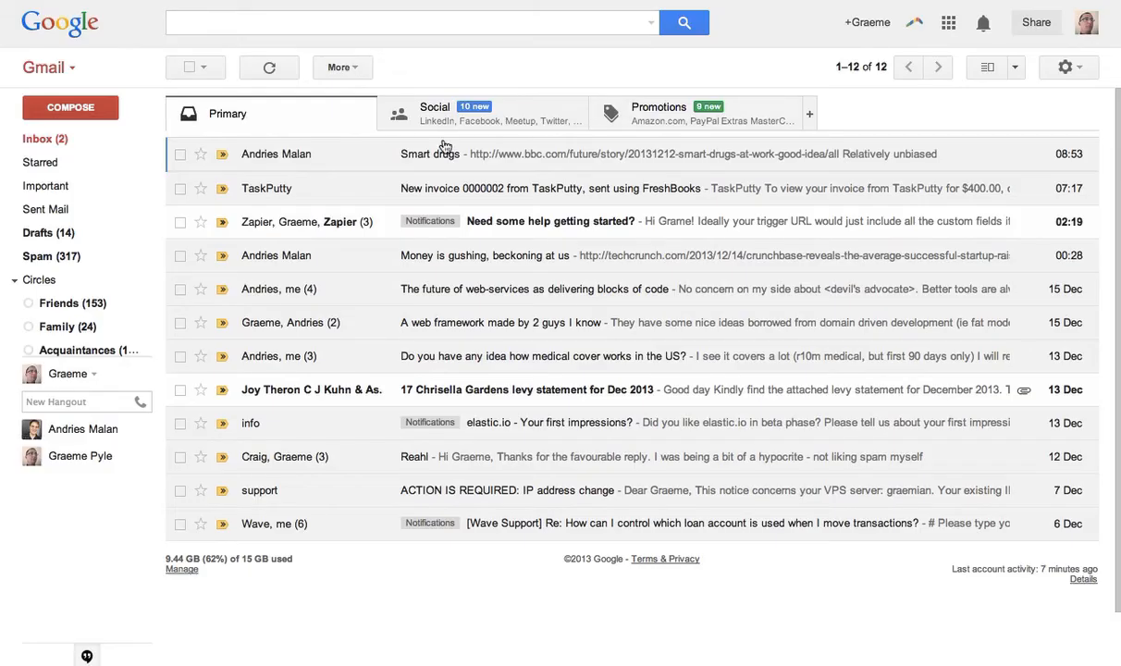
Step: Switch to Gmail and refresh the inbox repeatedly to check for the invoice email
{"action": "left_click", "coordinate": [268, 66]}
{"action": "left_click", "coordinate": [269, 70]}
{"action": "left_click", "coordinate": [270, 70]}
{"action": "left_click", "coordinate": [268, 68]}
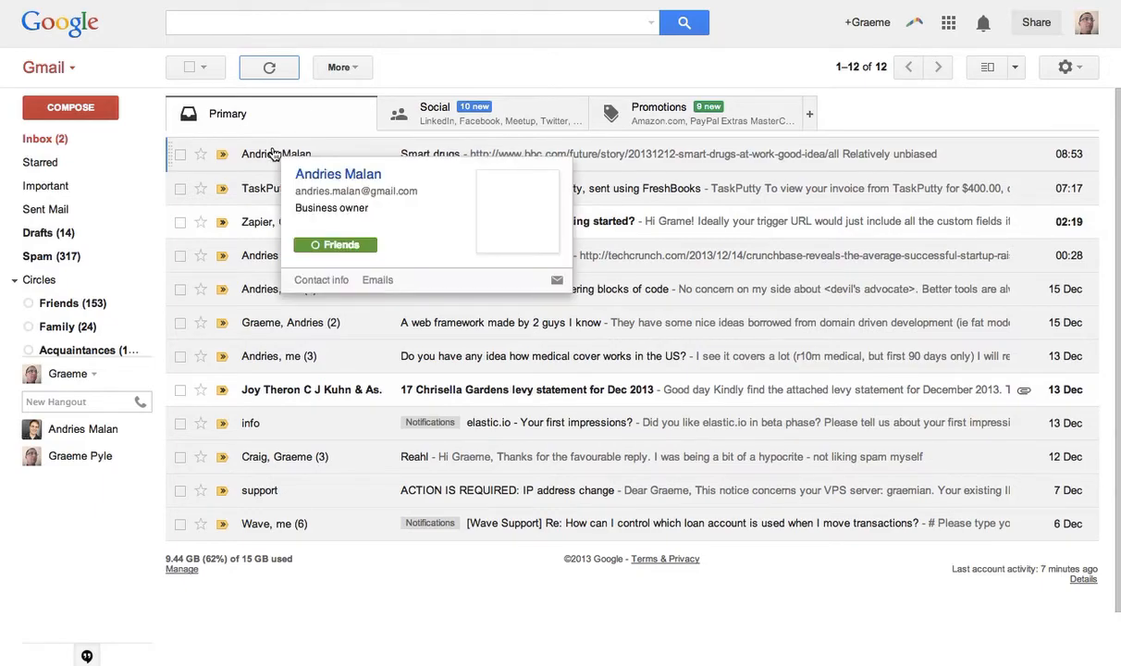
{"action": "left_click", "coordinate": [266, 72]}
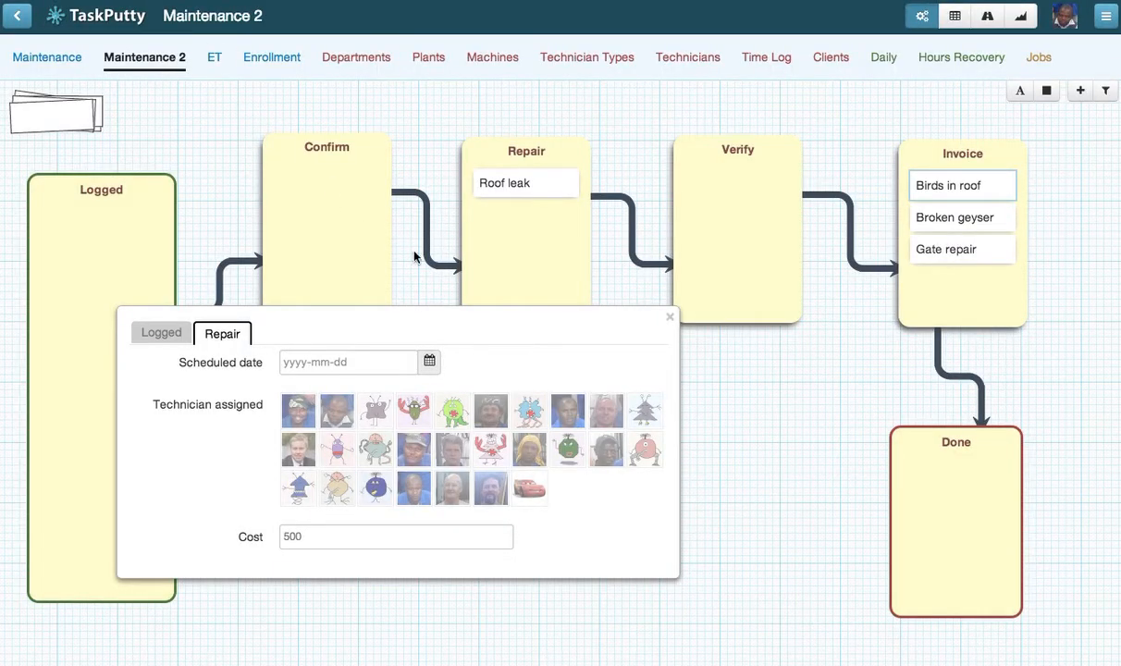
Step: Return to TaskPutty and close the Birds in roof item's details
{"action": "left_click", "coordinate": [669, 316]}
{"action": "left_click", "coordinate": [502, 139]}
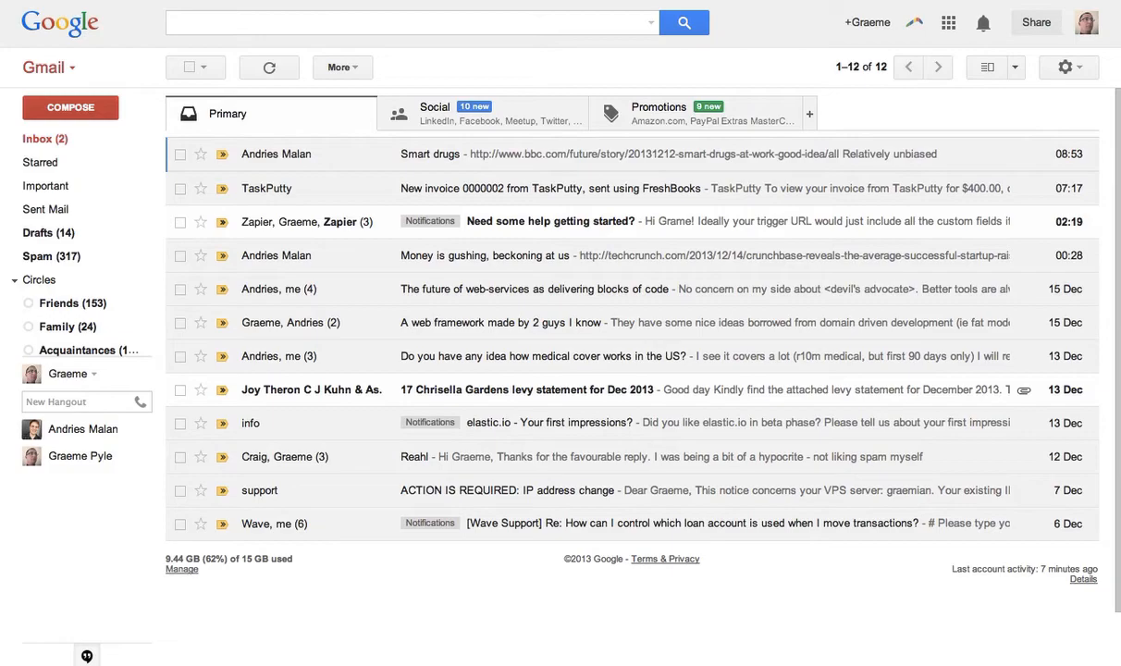
Step: Refresh the Gmail inbox, open the new TaskPutty invoice email and follow its link to view the FreshBooks invoice
{"action": "left_click", "coordinate": [270, 69]}
{"action": "left_click", "coordinate": [269, 70]}
{"action": "left_click", "coordinate": [269, 71]}
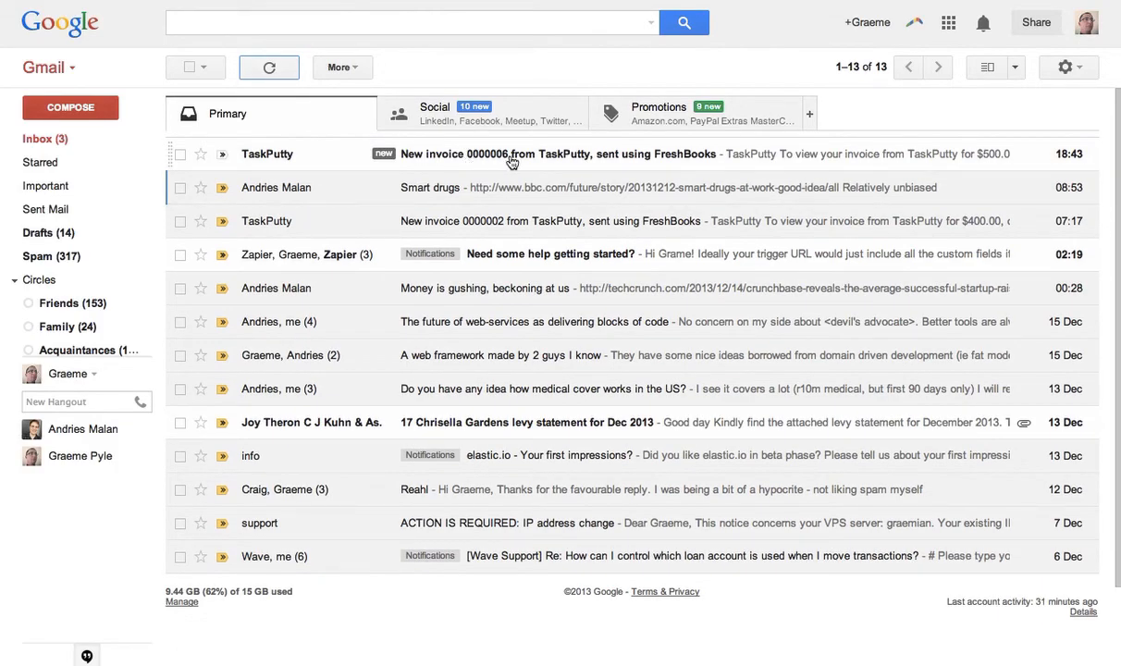
{"action": "left_click", "coordinate": [579, 156]}
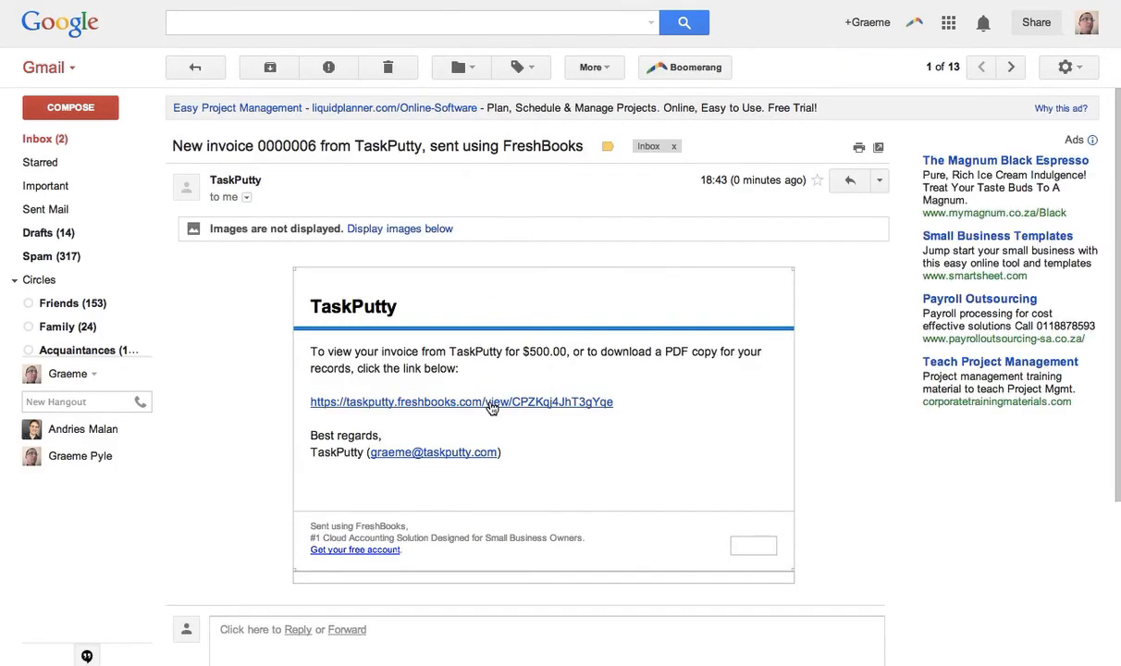
{"action": "left_click", "coordinate": [490, 403]}
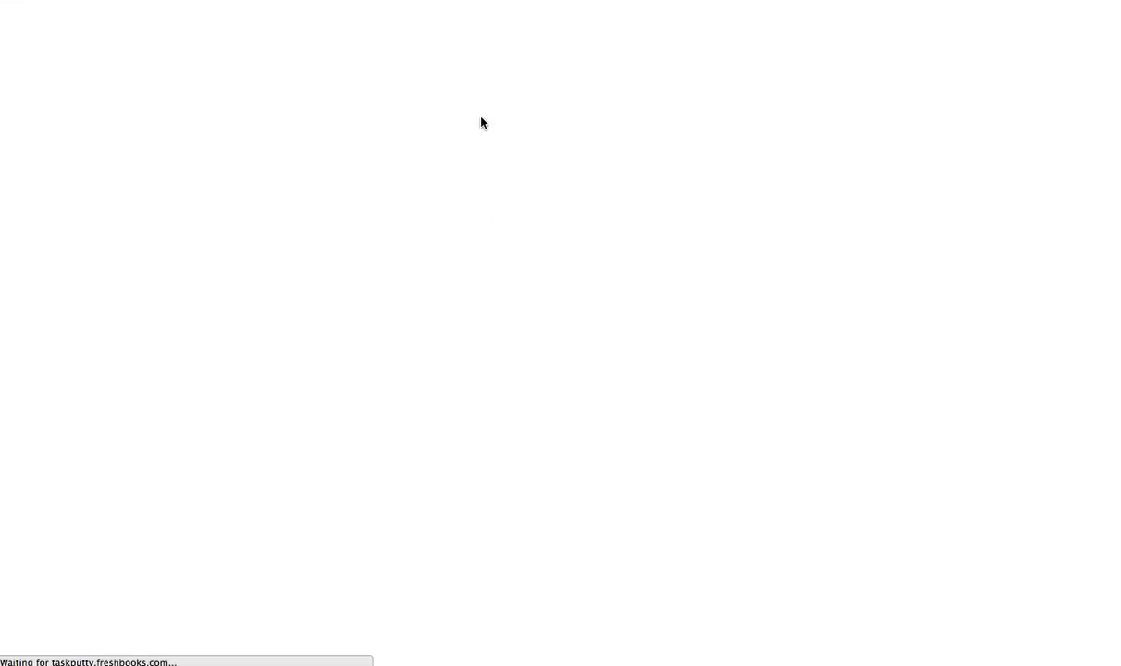